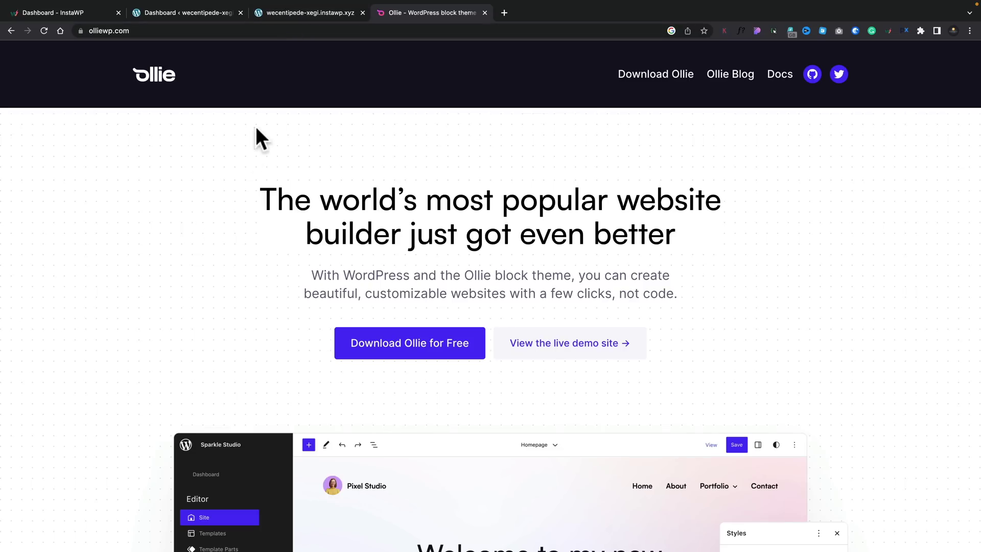
Switch to the live WordPress site and look through its homepage sections from the hero to the testimonials
click(321, 13)
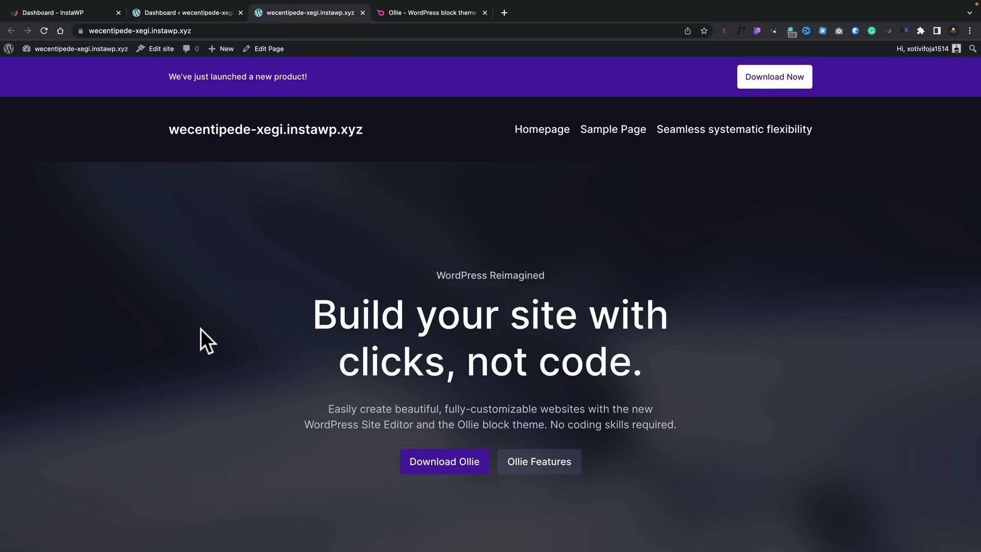
scroll(201, 329, down, 12)
scroll(201, 329, down, 15)
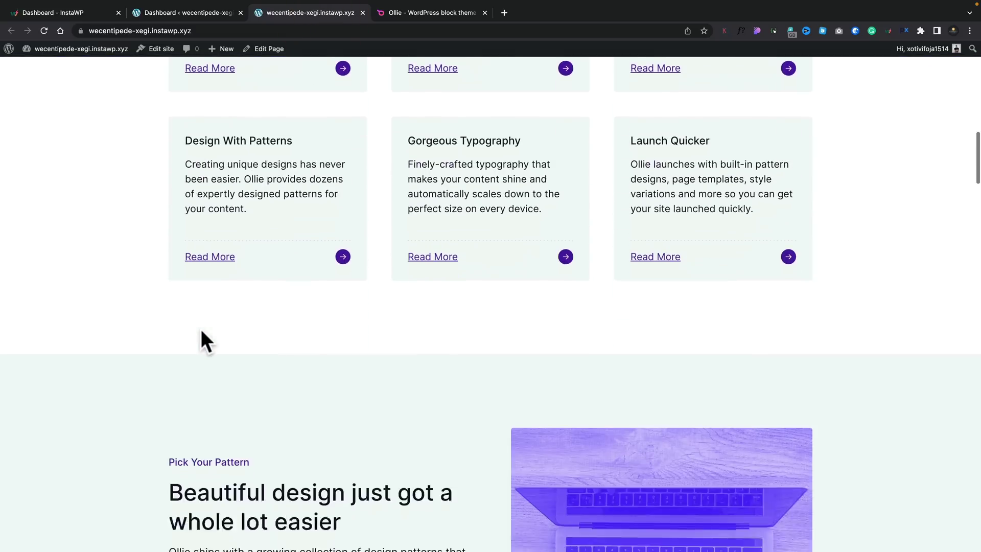
scroll(201, 329, down, 10)
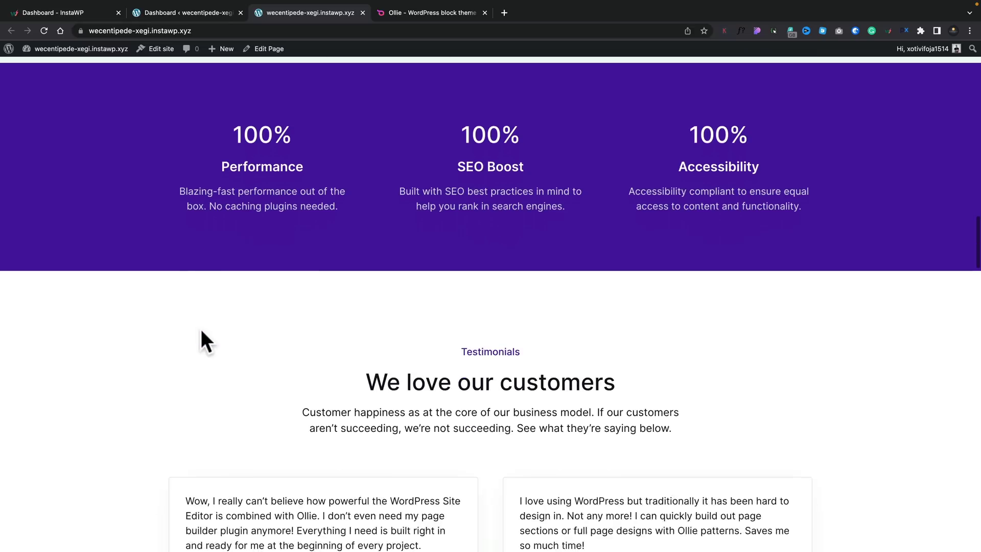
scroll(201, 330, down, 10)
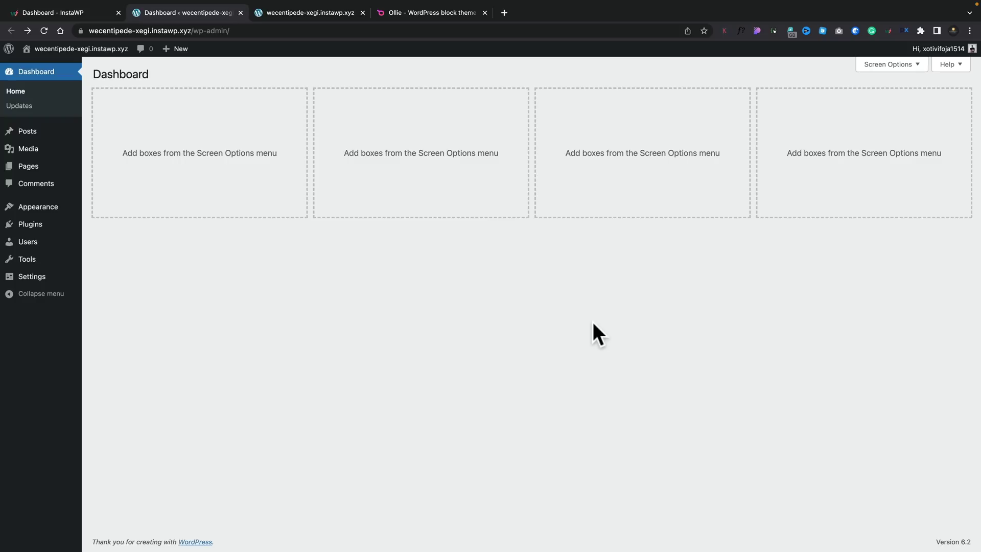
Open the WordPress Site Editor and look over its list of templates, returning to the Design overview
mouse_move(63, 209)
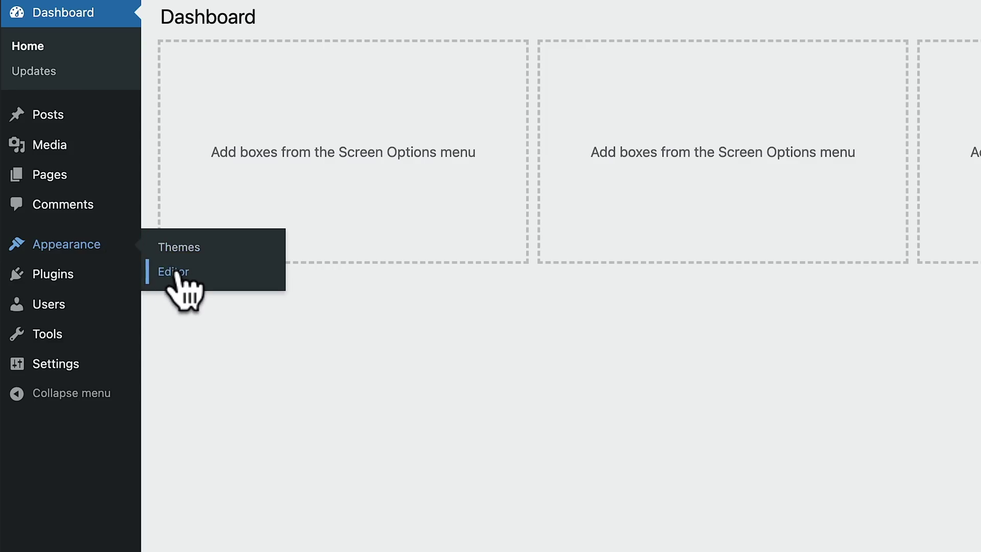
click(177, 274)
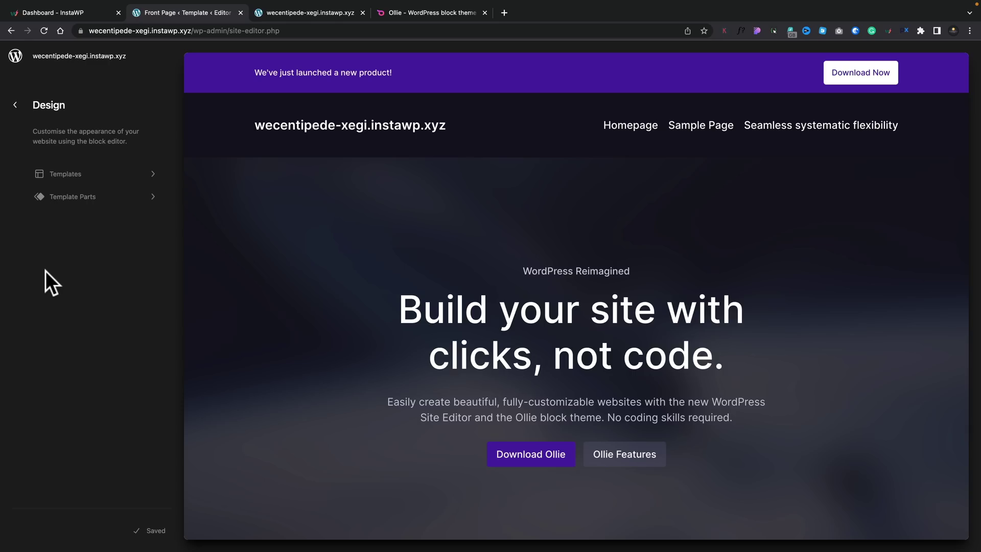
click(84, 176)
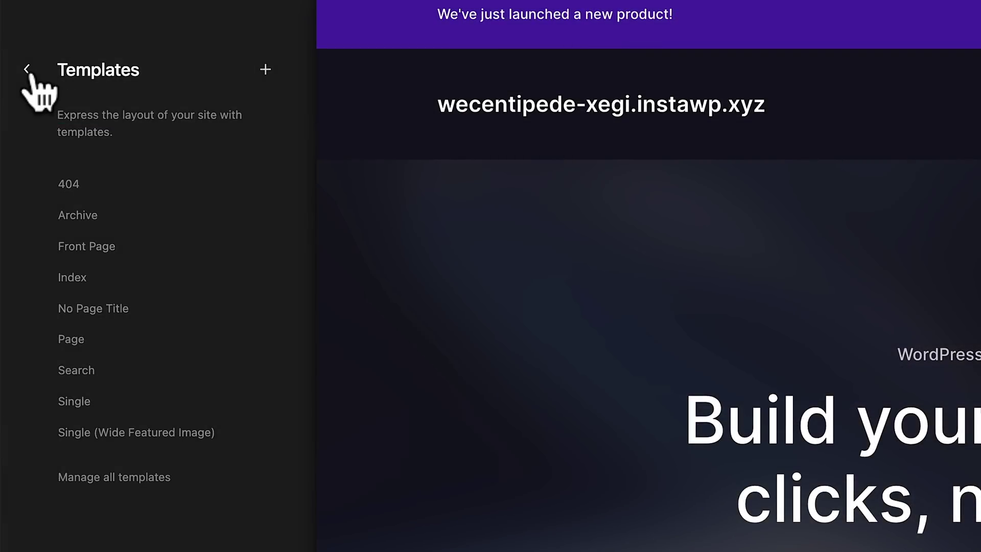
click(27, 69)
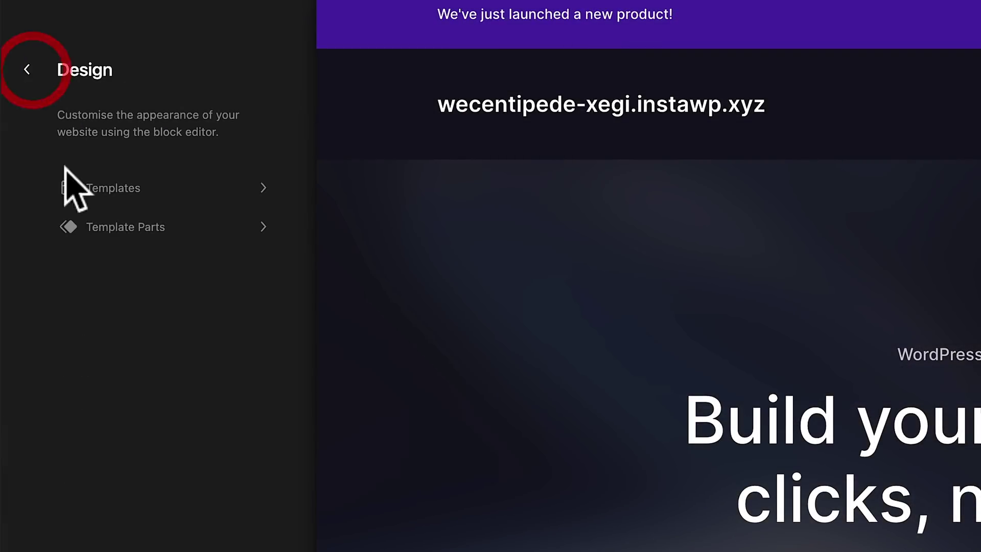
Open the Header template part for editing
click(114, 228)
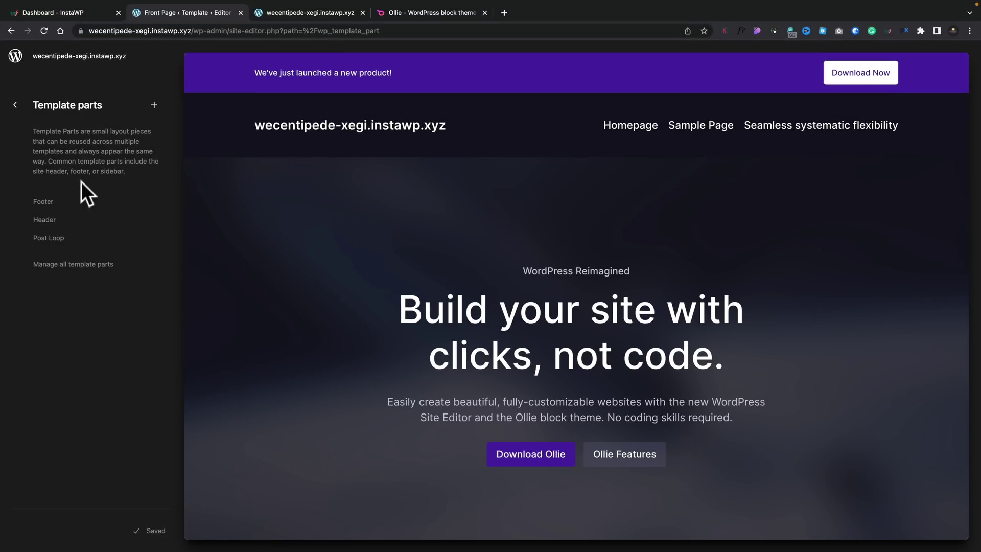
click(48, 218)
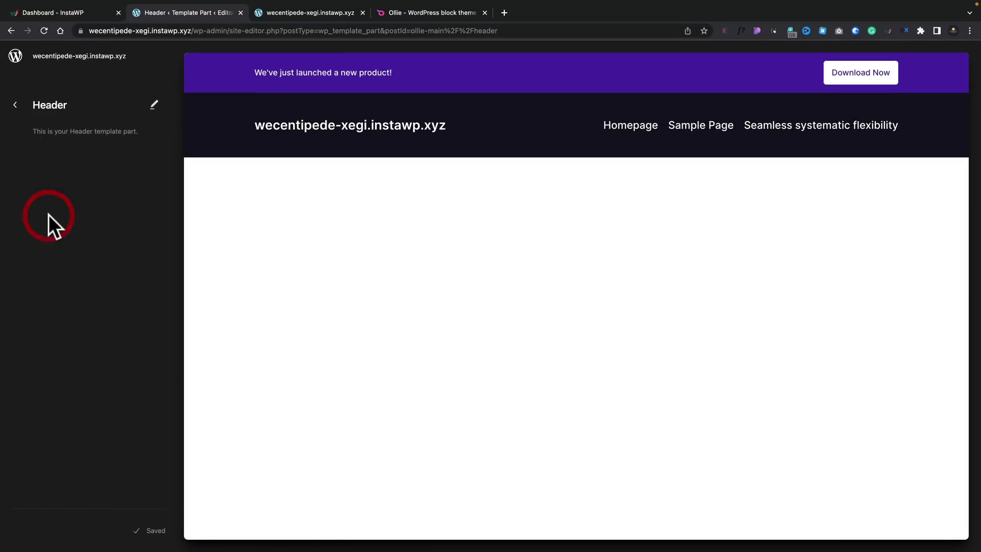
click(154, 106)
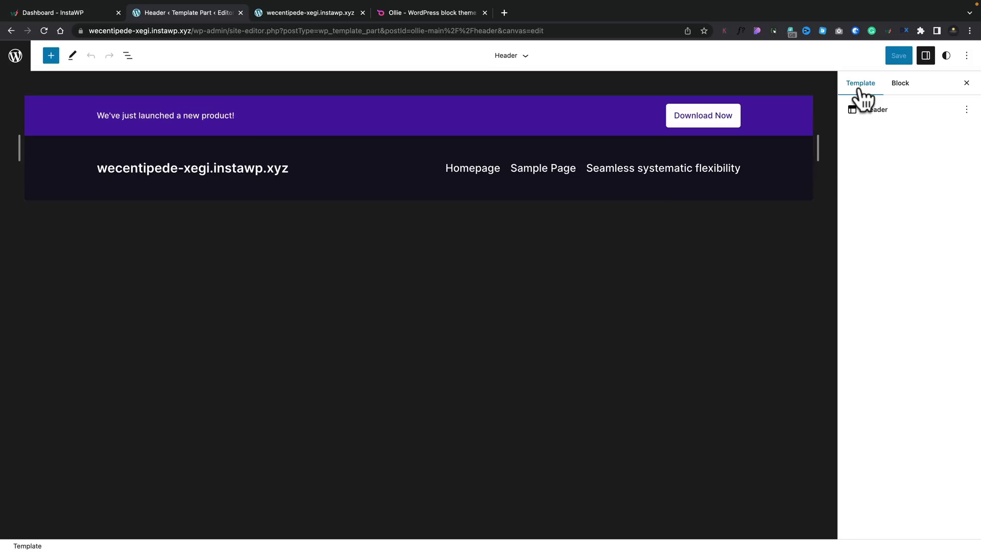
Show the block settings and the List View, expanding the announcement bar's Group and Row to reveal their blocks
click(905, 83)
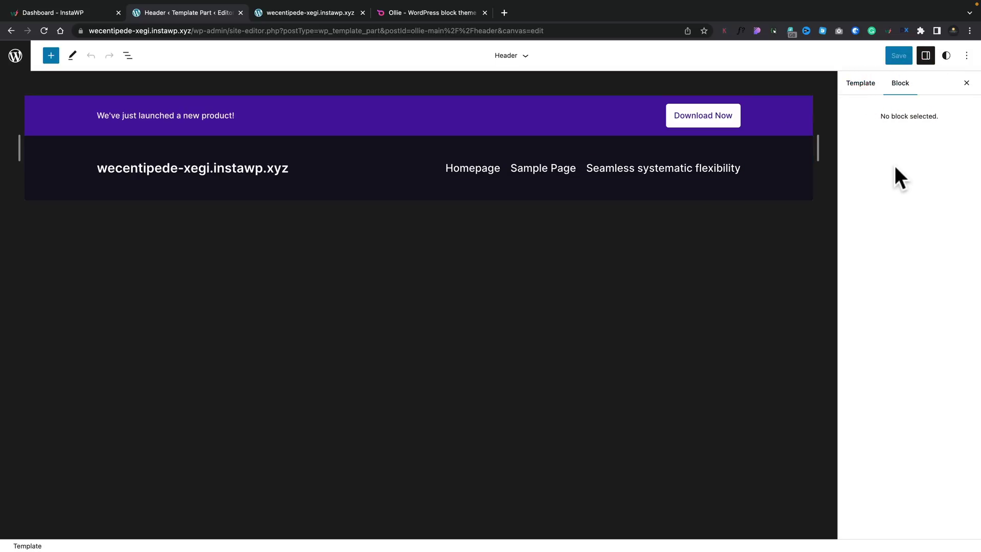
click(127, 56)
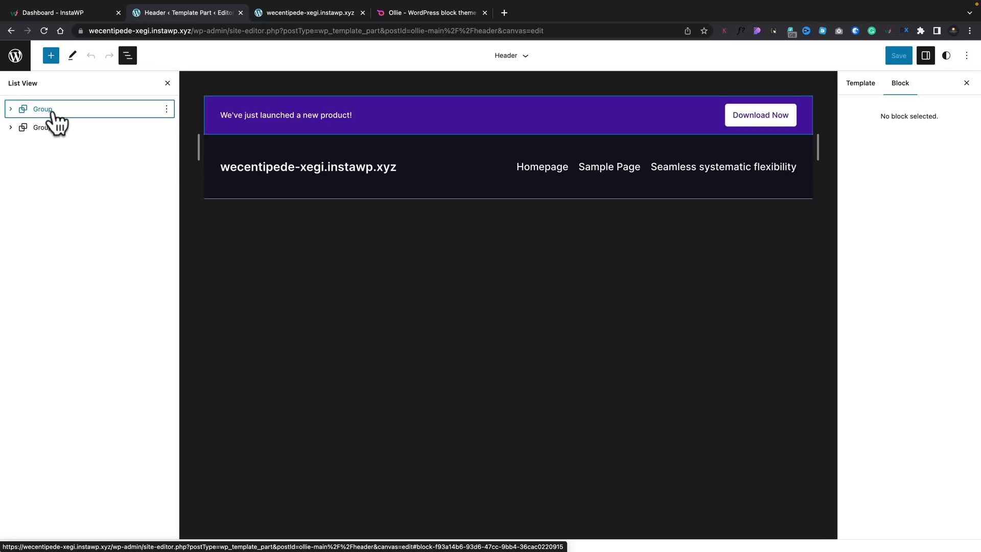
click(11, 108)
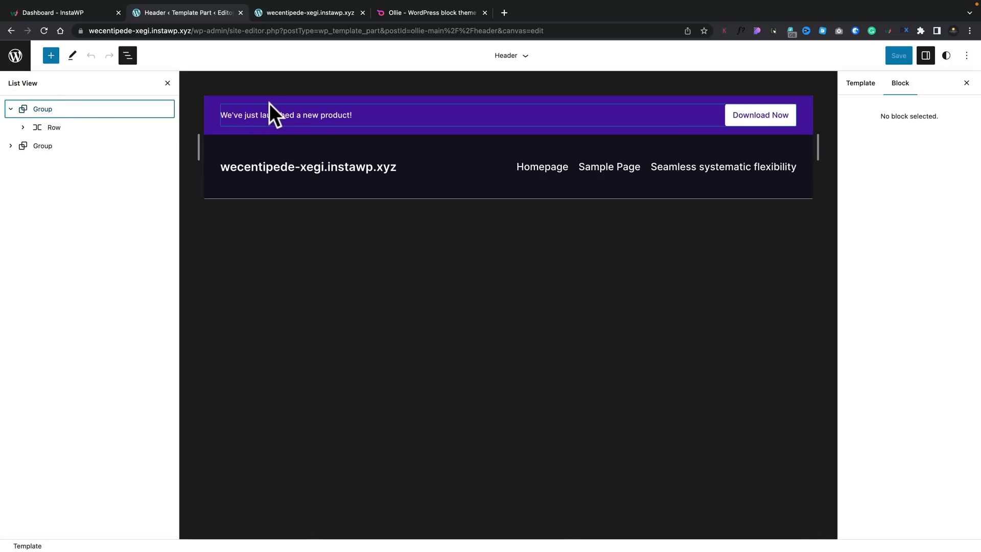
click(22, 127)
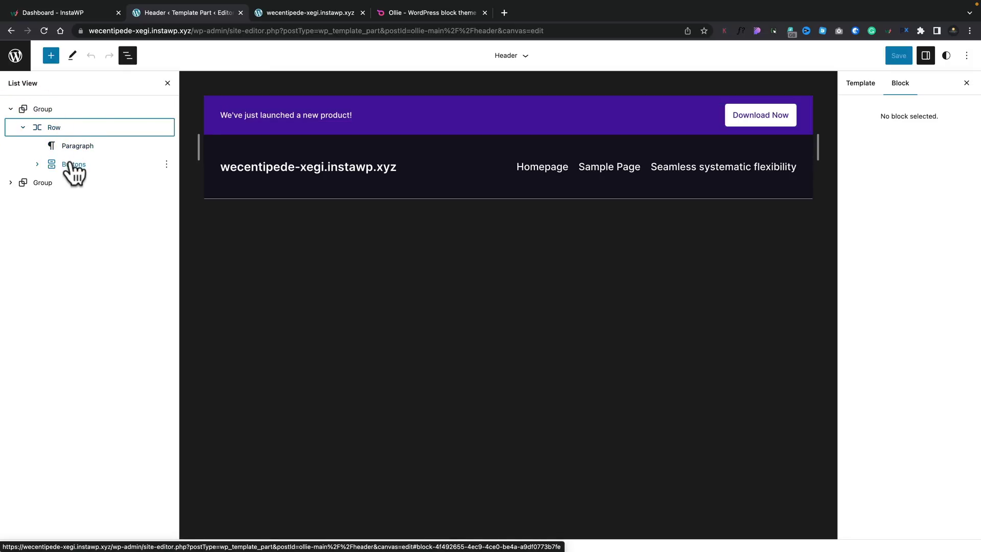
Select the second header Group and expand its Row, Navigation and Page List in the block structure
click(41, 183)
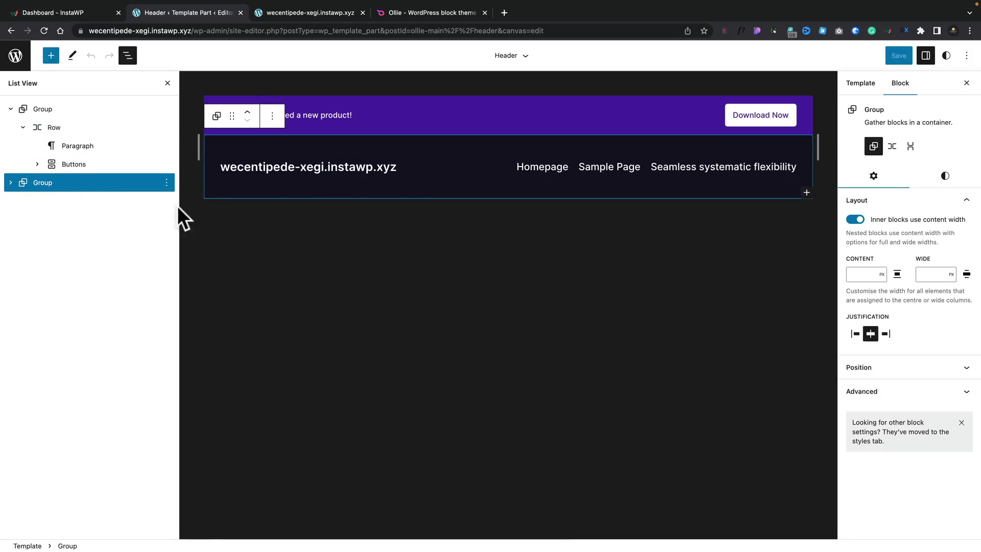
click(11, 182)
click(23, 201)
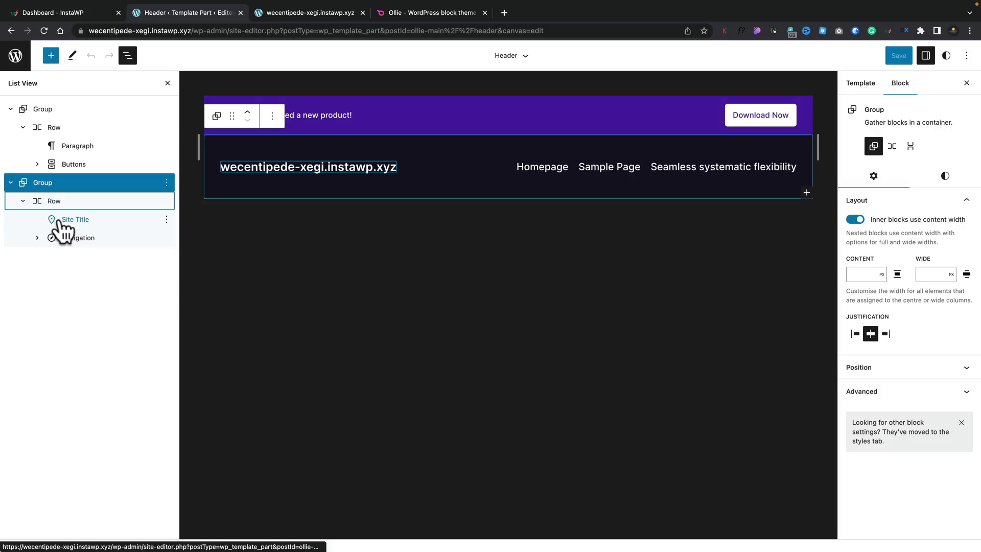
click(37, 239)
click(52, 255)
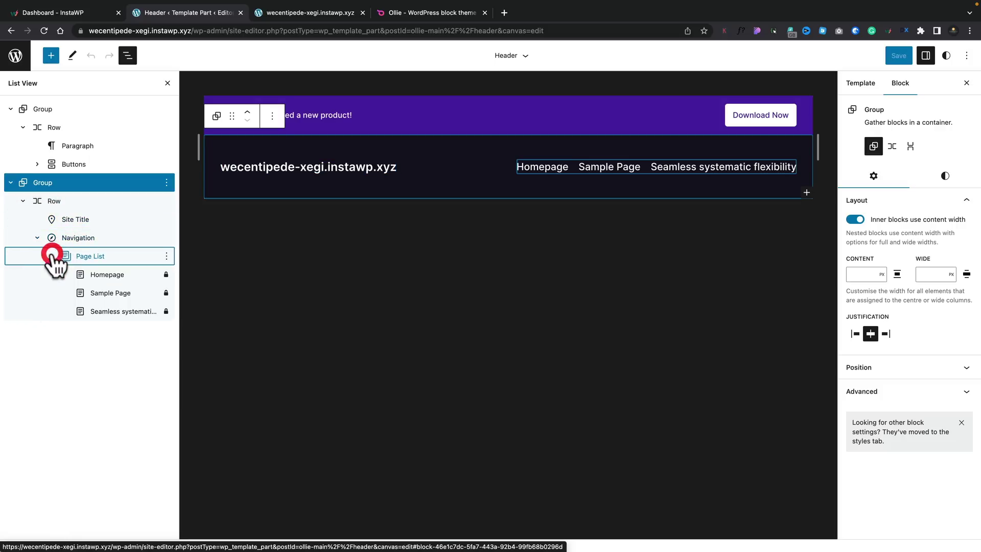
Select the Page List and its parent Navigation block, and review the navigation's layout, display and advanced settings
click(91, 257)
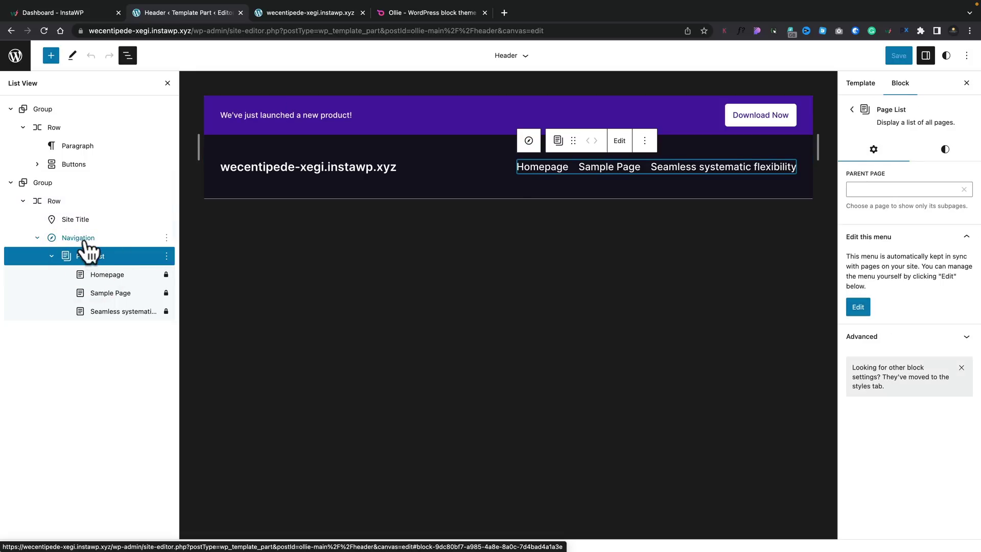
click(85, 239)
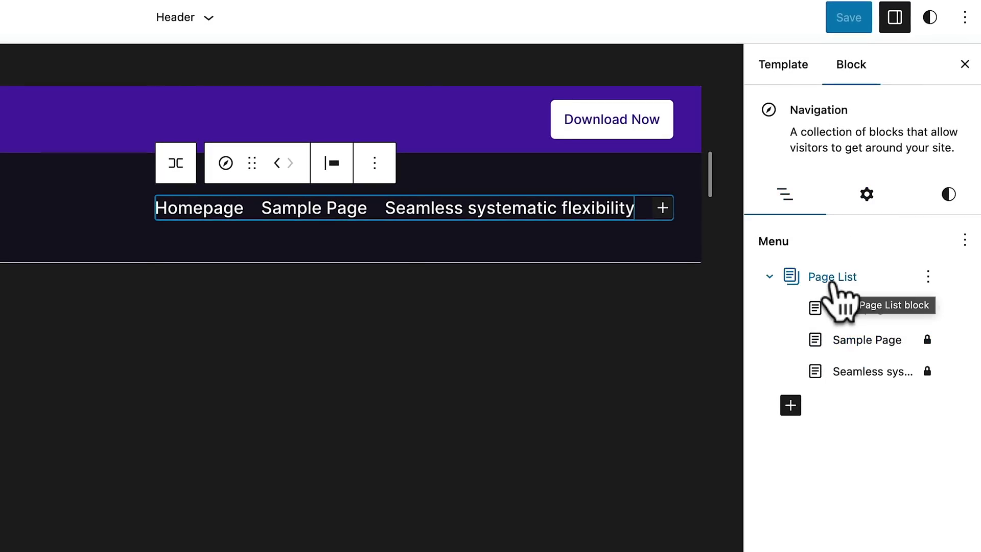
click(866, 197)
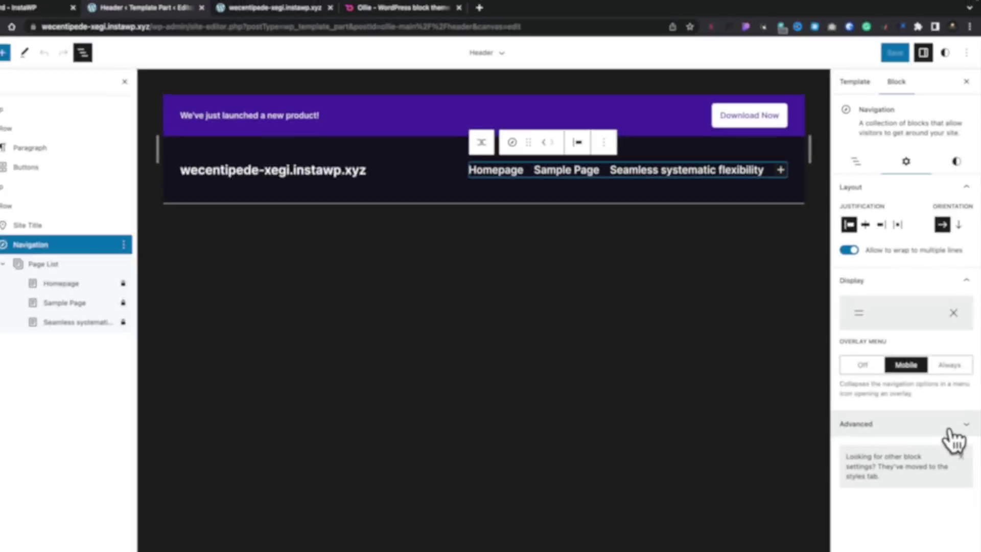
click(963, 428)
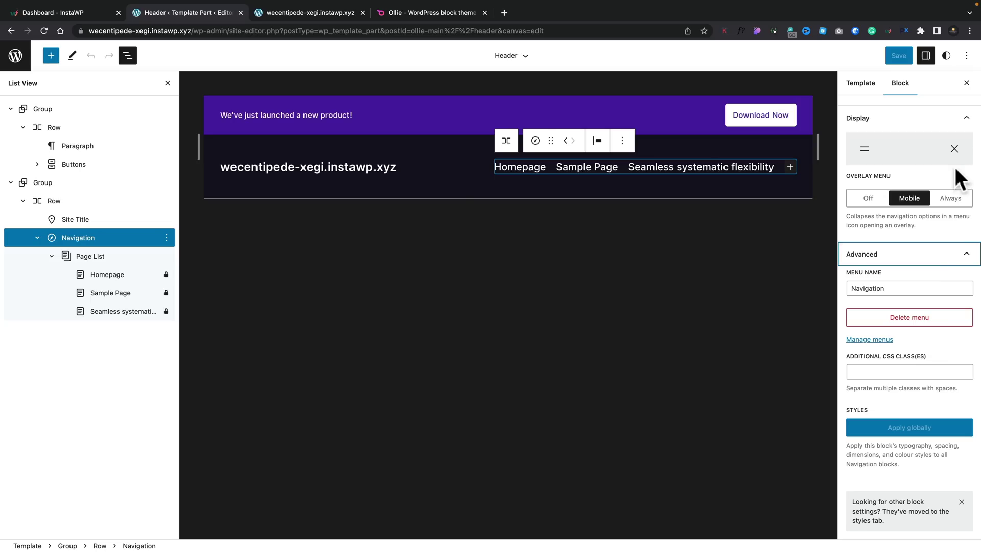
scroll(954, 172, up, 5)
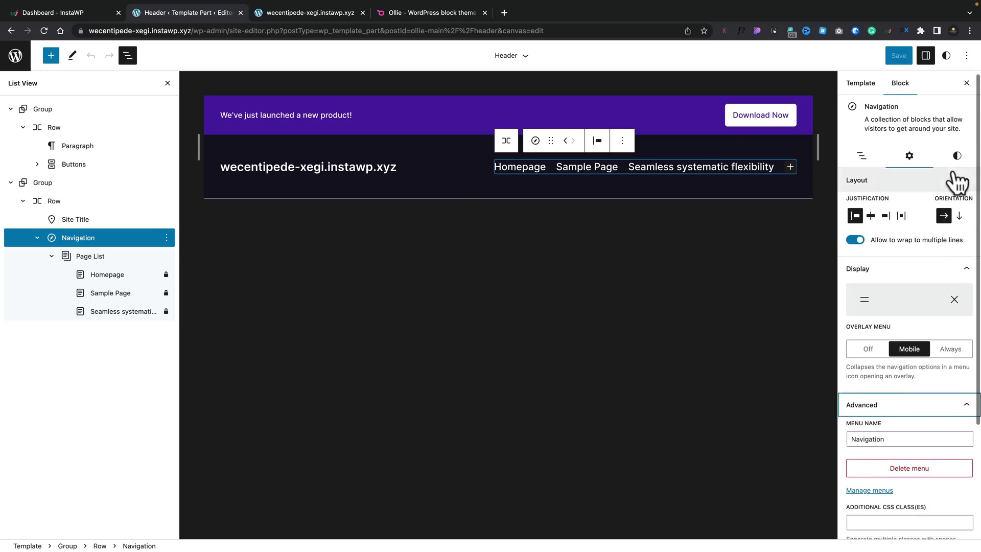
Show the Navigation block's style settings and examine its custom and preset font size options
click(958, 159)
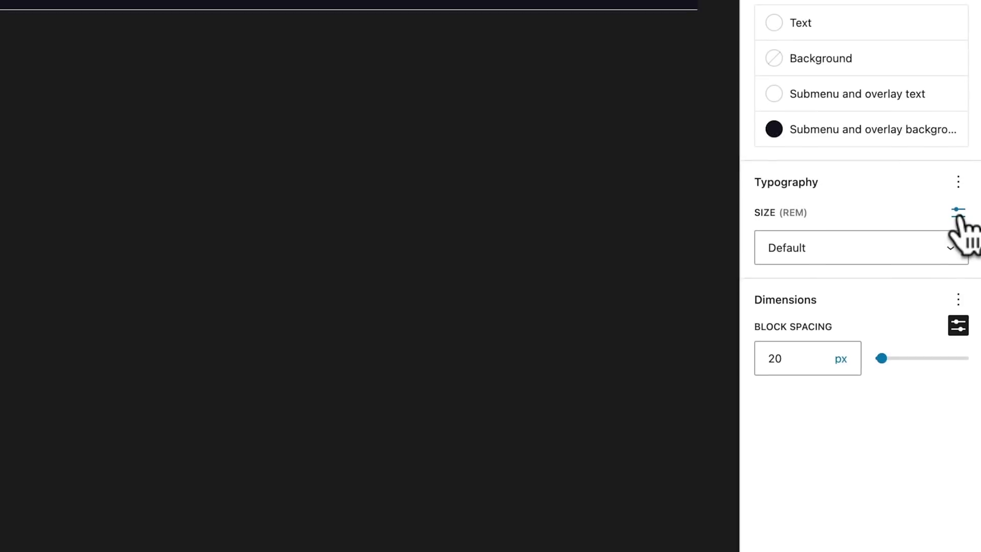
click(958, 210)
click(787, 248)
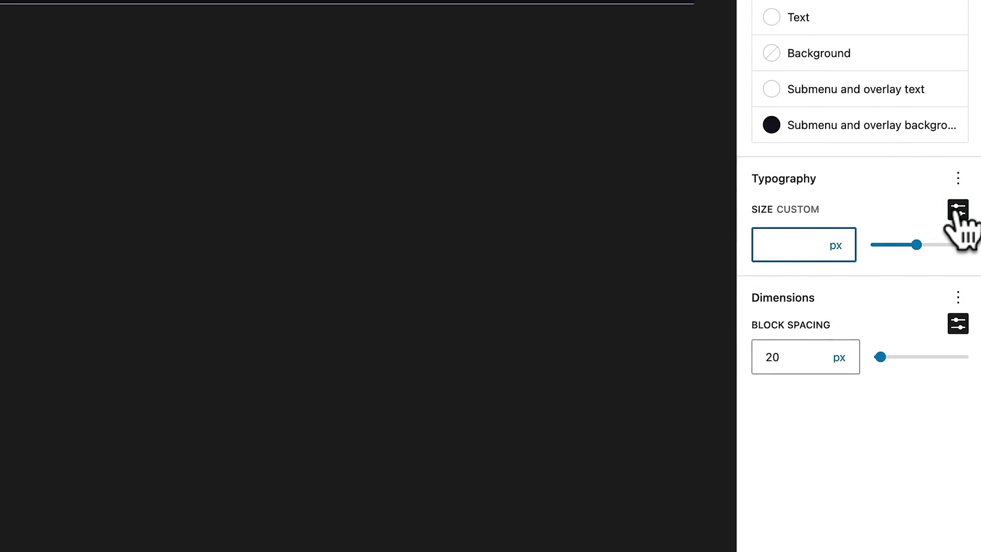
click(957, 210)
click(795, 246)
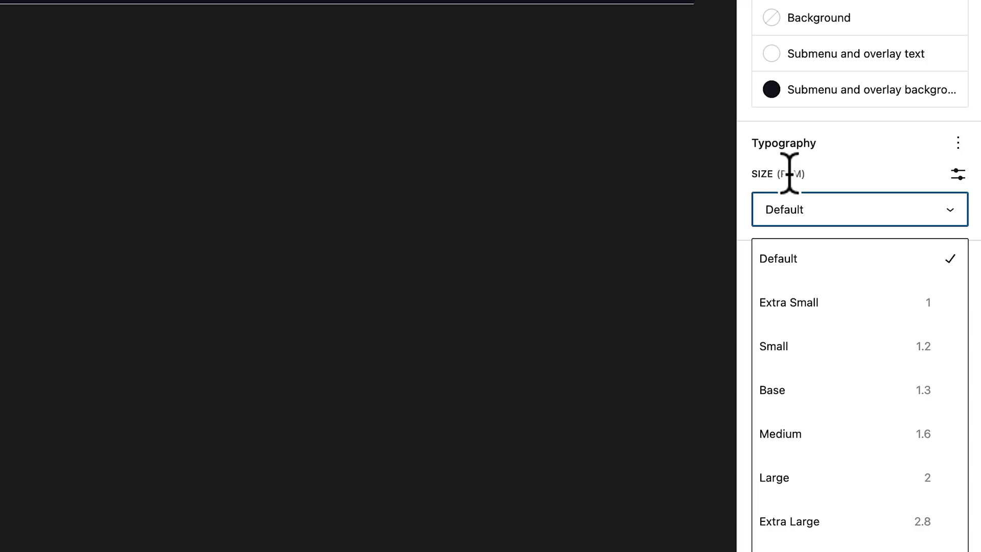
Enable the Font family, Appearance, Line height, Letter spacing, Decoration and Letter case typography controls for the Navigation block
click(958, 143)
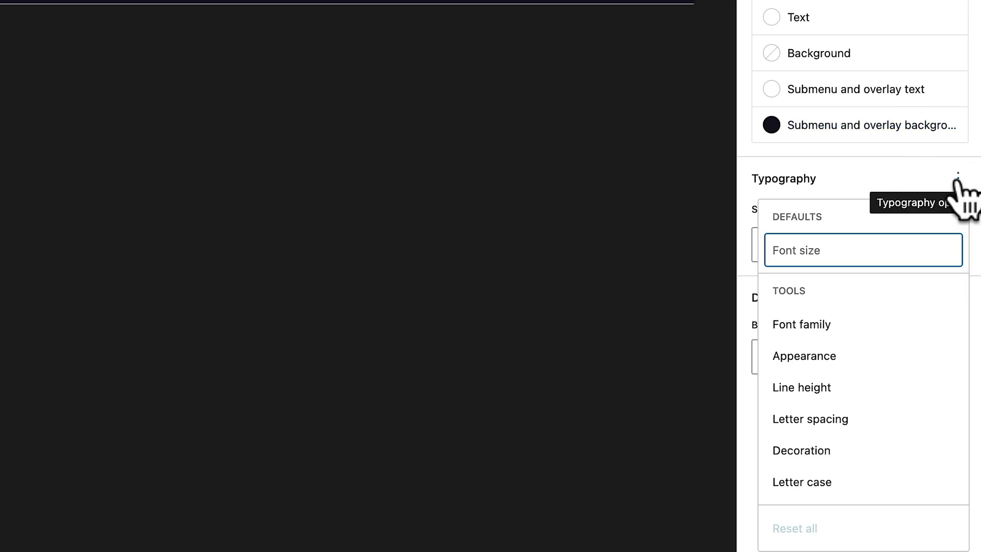
click(828, 327)
click(833, 357)
click(830, 384)
click(828, 418)
click(824, 451)
click(818, 474)
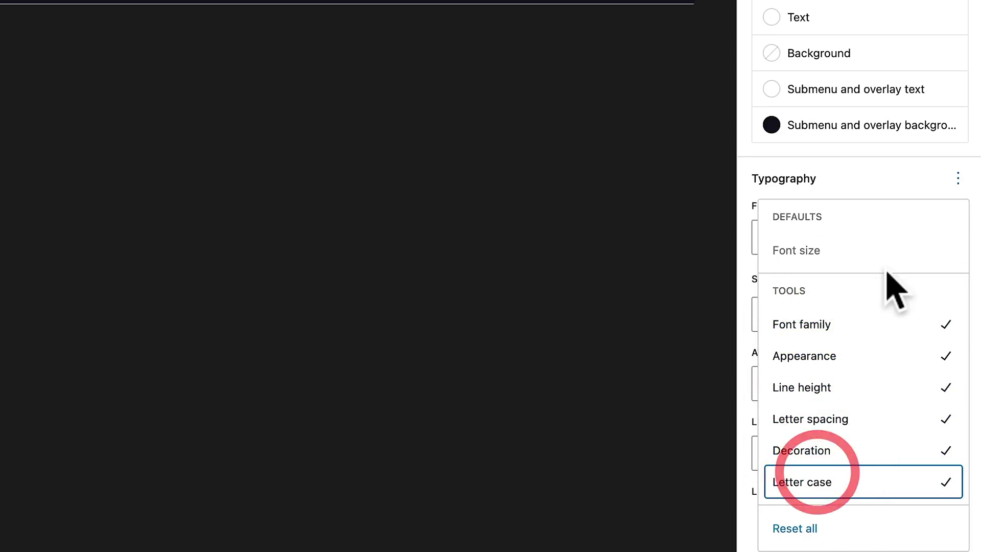
click(958, 178)
scroll(899, 332, down, 2)
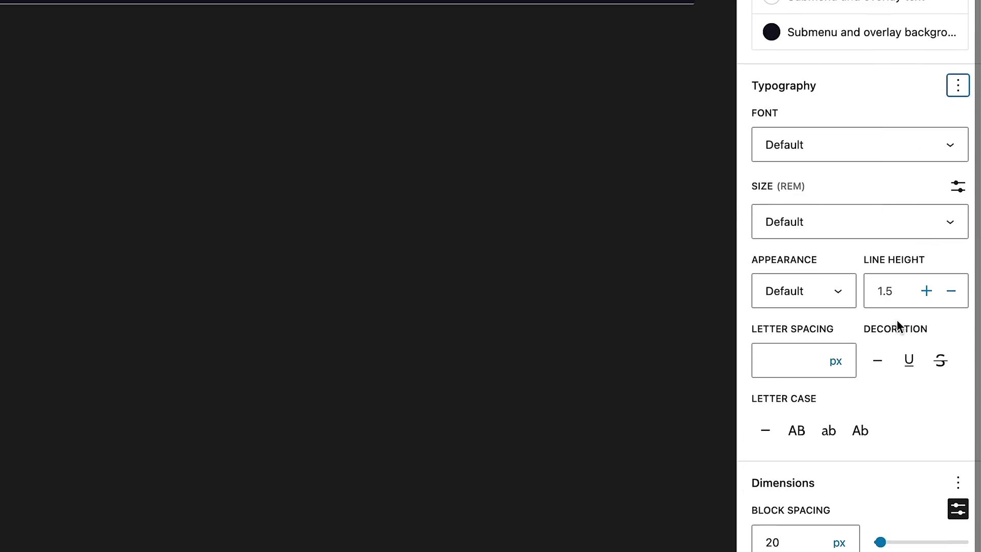
scroll(884, 228, up, 2)
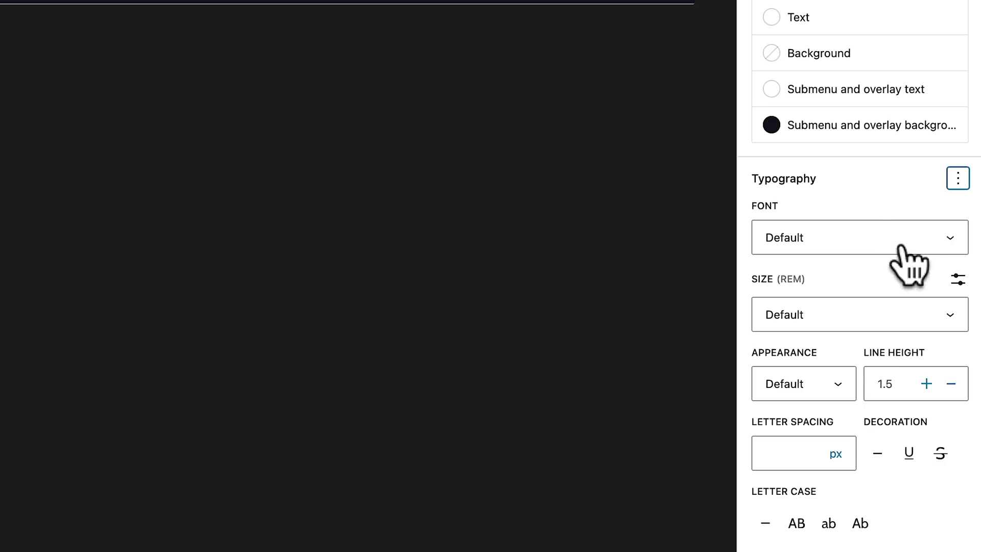
Try the Monospace and Inter fonts on the Navigation block and return its font to Default
click(949, 239)
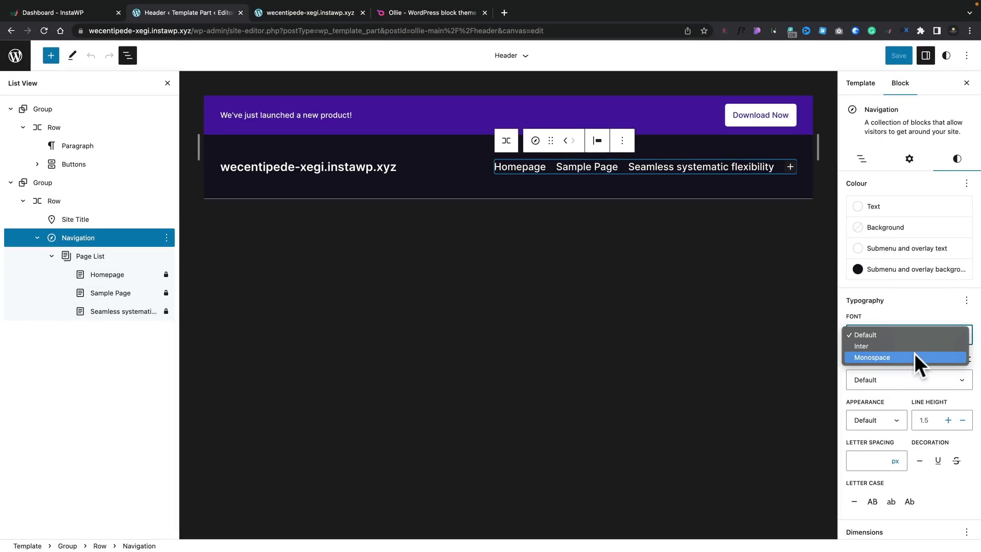
click(915, 354)
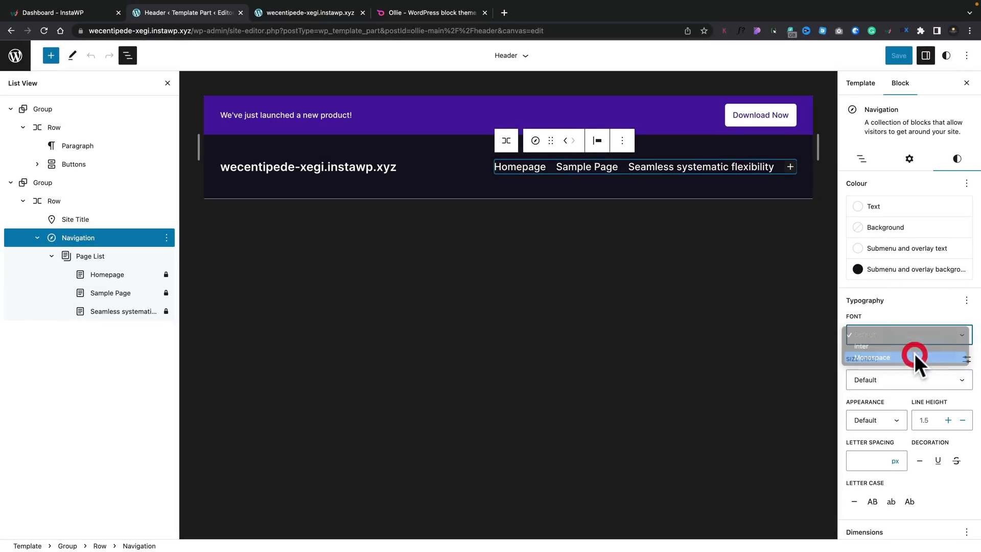
click(922, 337)
click(906, 324)
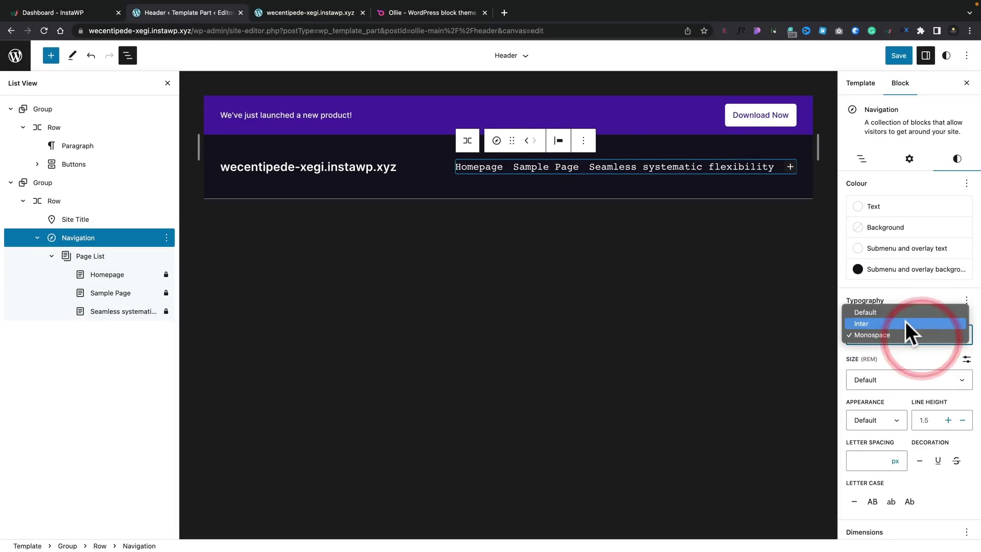
click(907, 341)
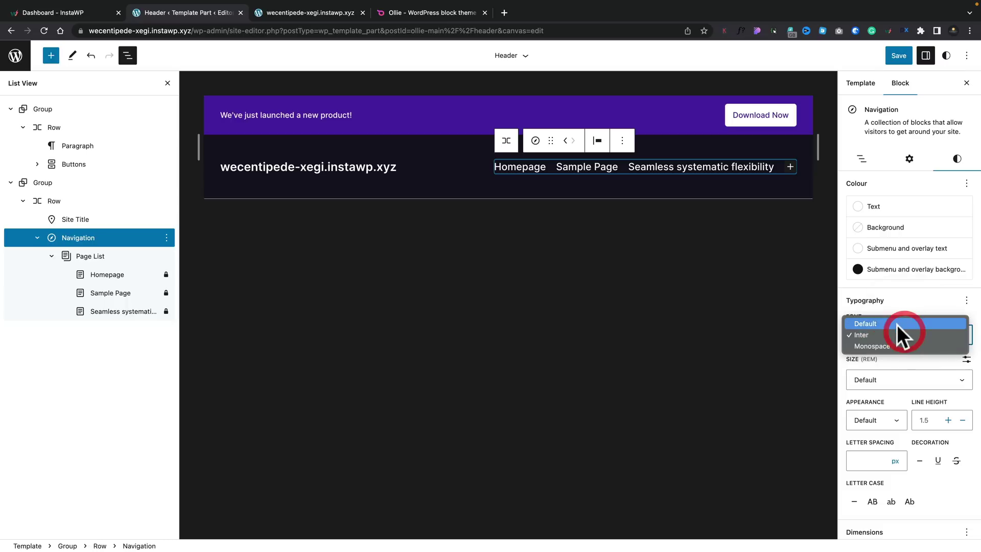
click(897, 323)
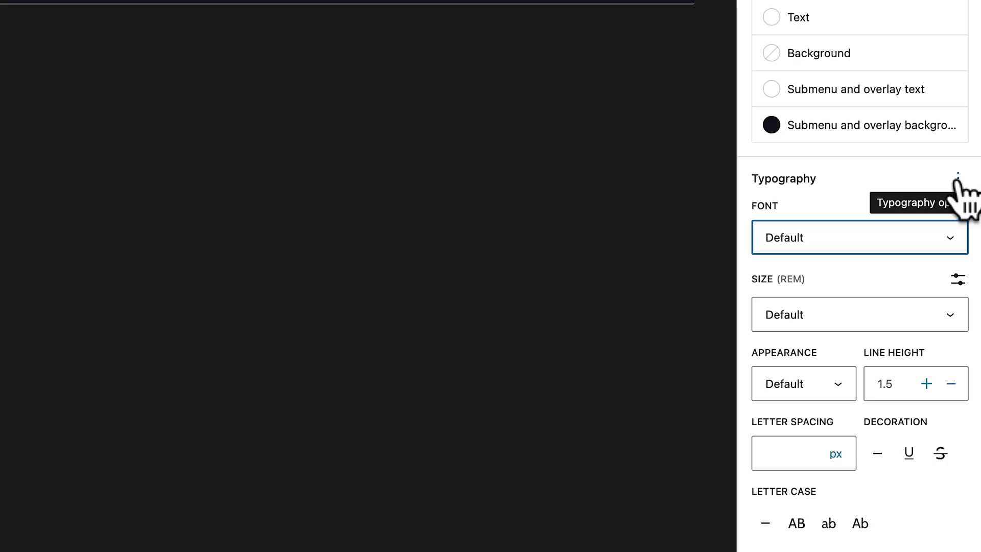
click(958, 178)
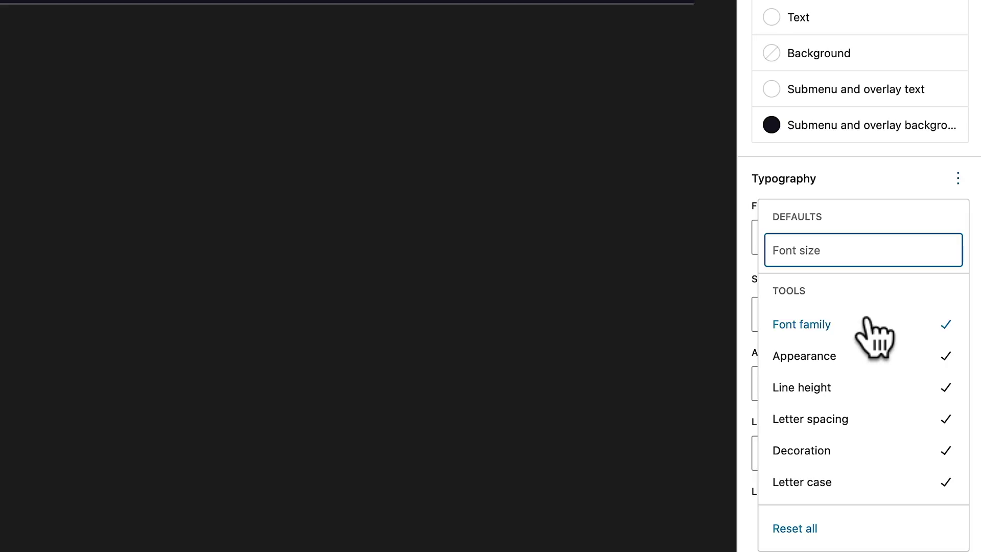
click(957, 179)
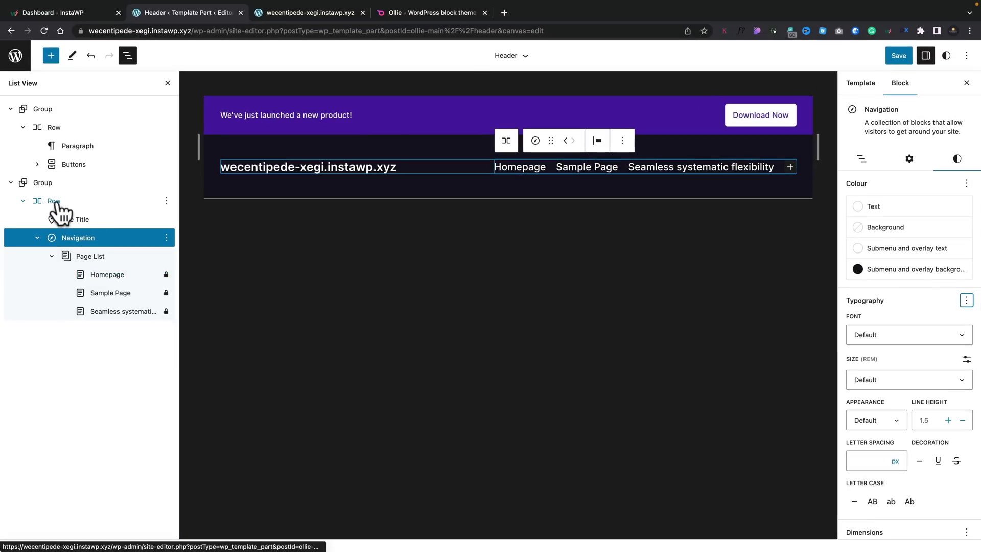
Select the Row holding the site title and navigation, and enable its Font family, Appearance, Line height, Letter spacing, Decoration and Letter case typography controls
click(56, 202)
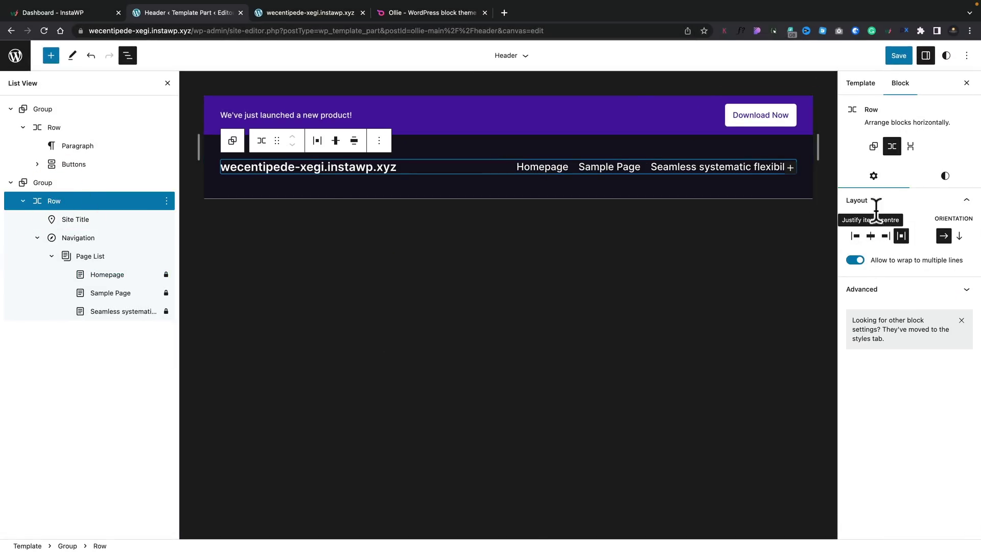
click(945, 177)
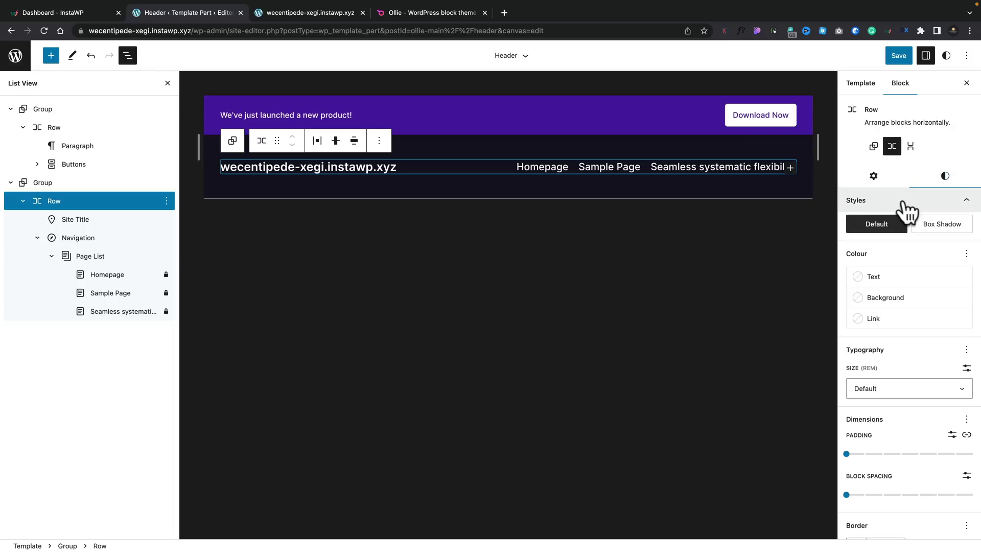
scroll(933, 346, down, 2)
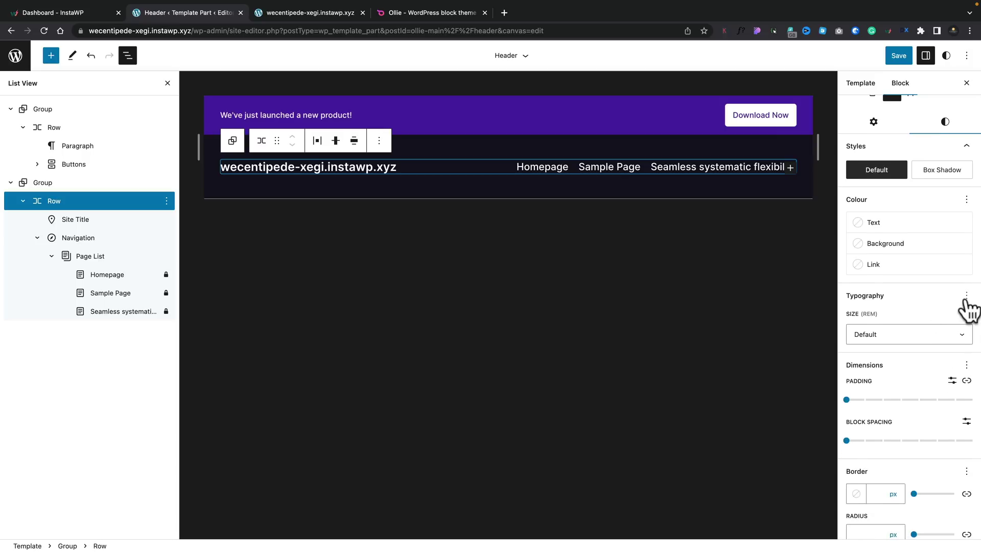
click(966, 297)
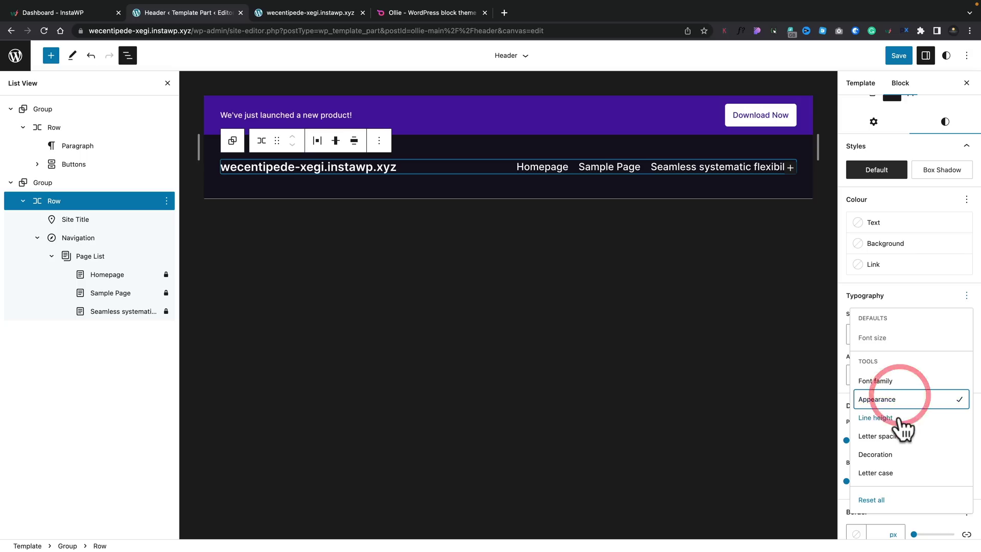
click(901, 419)
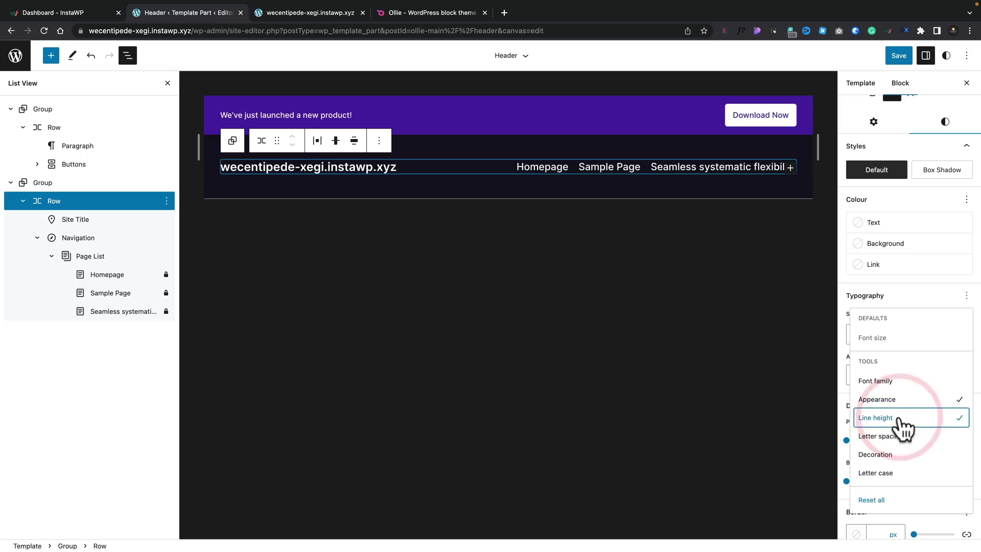
click(908, 437)
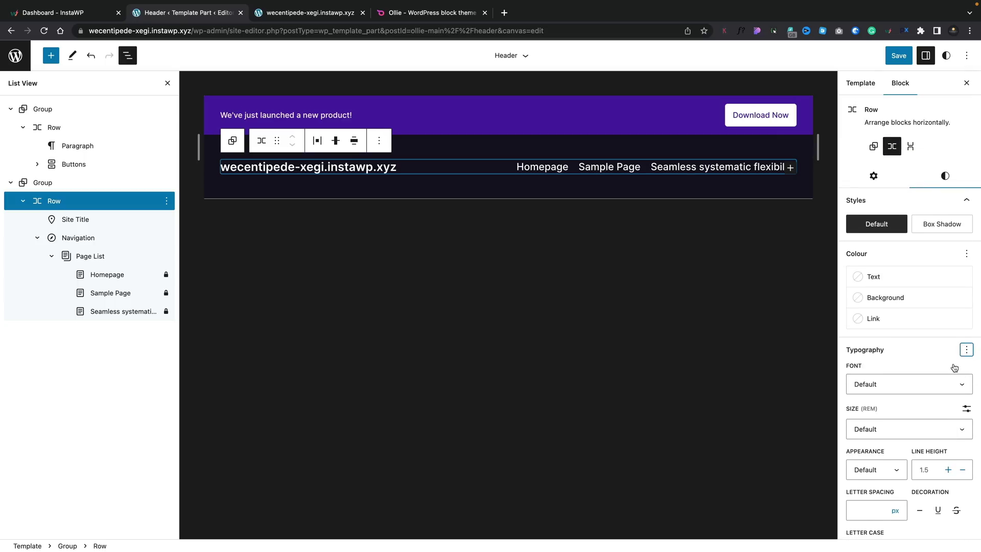
Collapse both top-level Group blocks of the Header, select them together and remove them
click(45, 109)
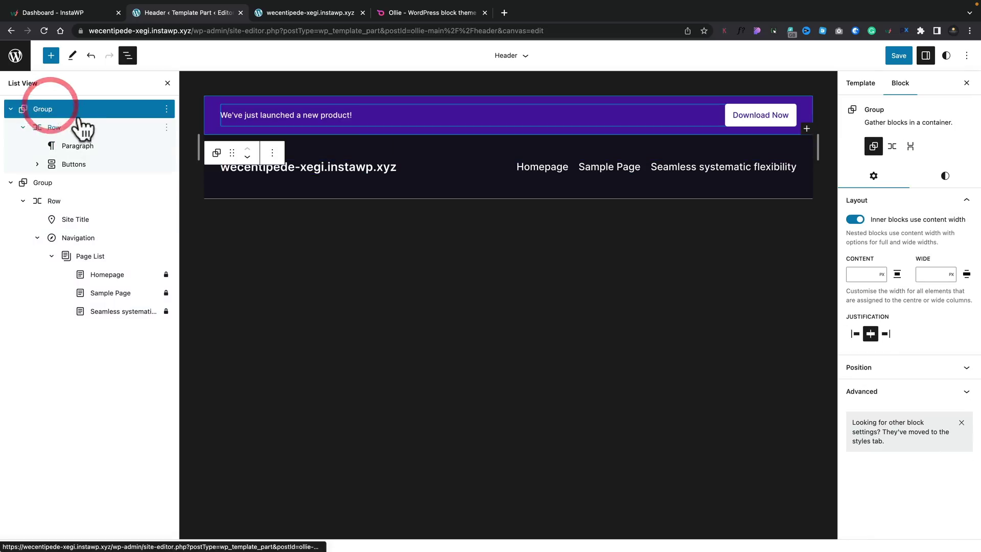
click(10, 109)
click(11, 127)
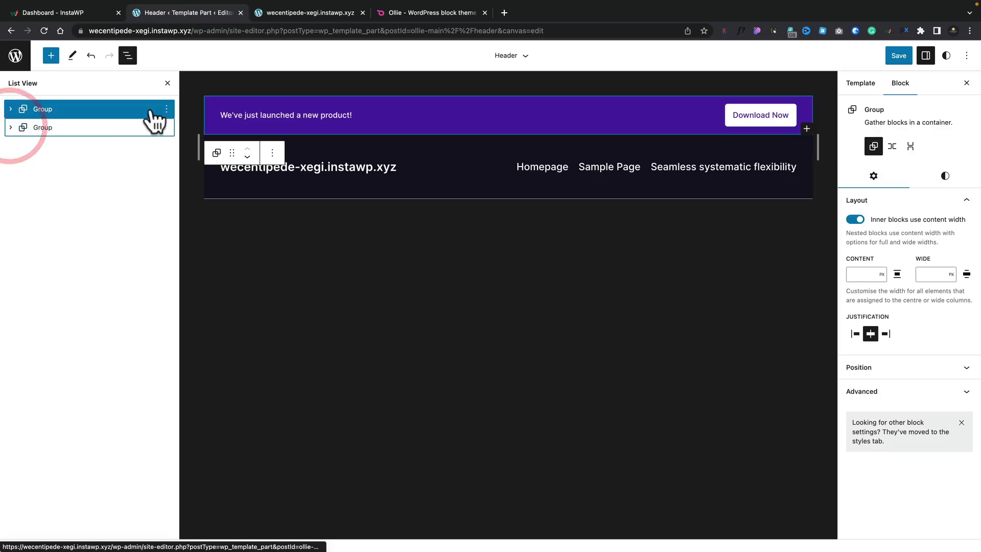
shift+click(105, 134)
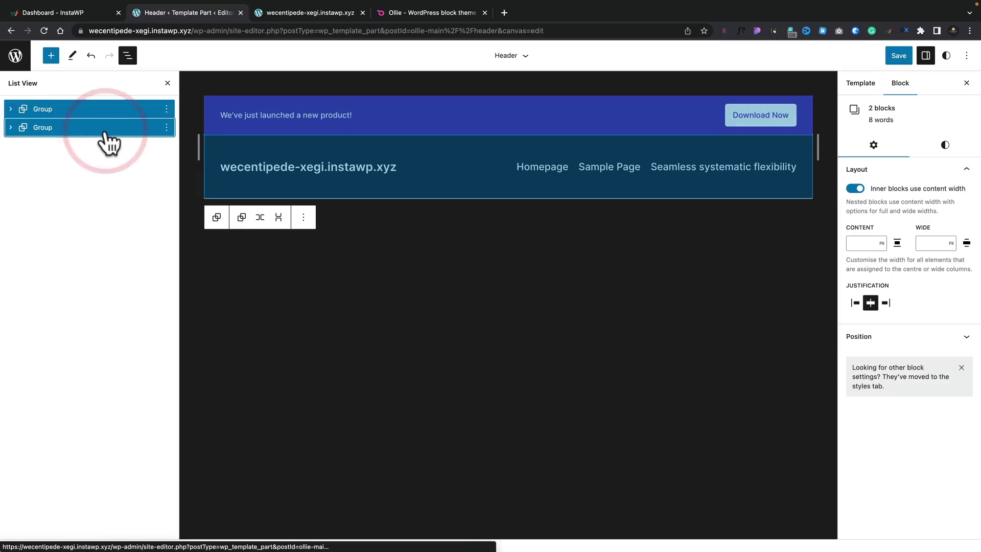
click(166, 127)
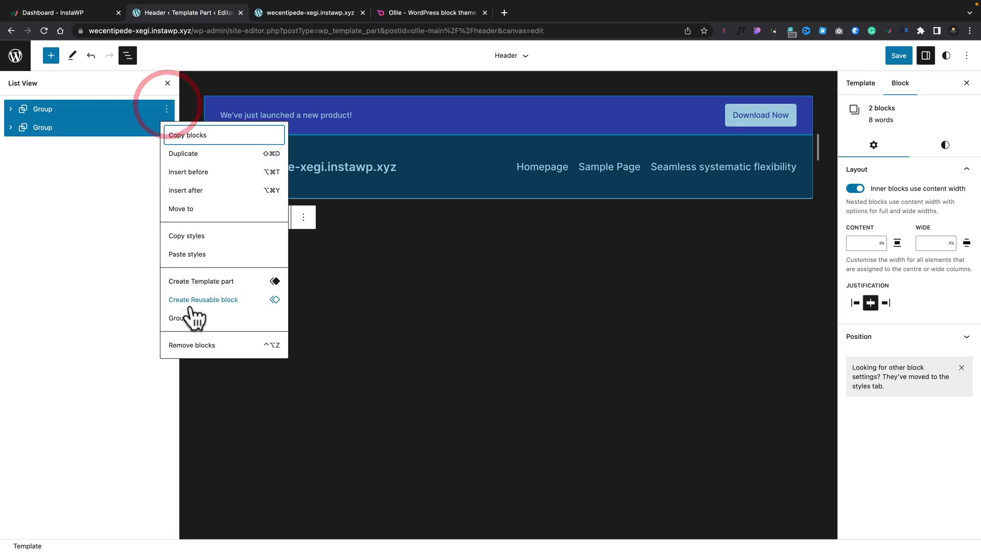
click(192, 340)
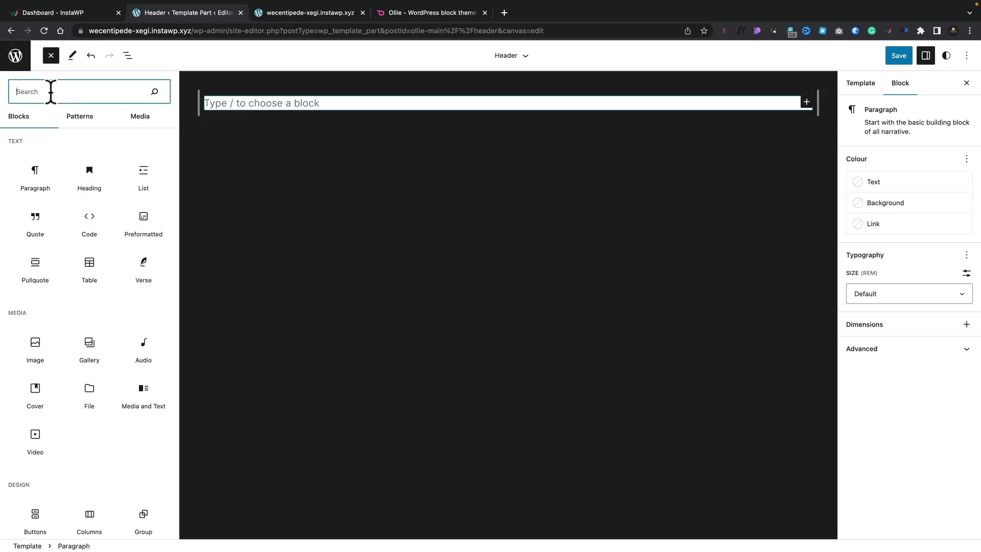
Insert the "Header Dark With Buttons" pattern from the Headers pattern category into the empty Header template part
click(76, 121)
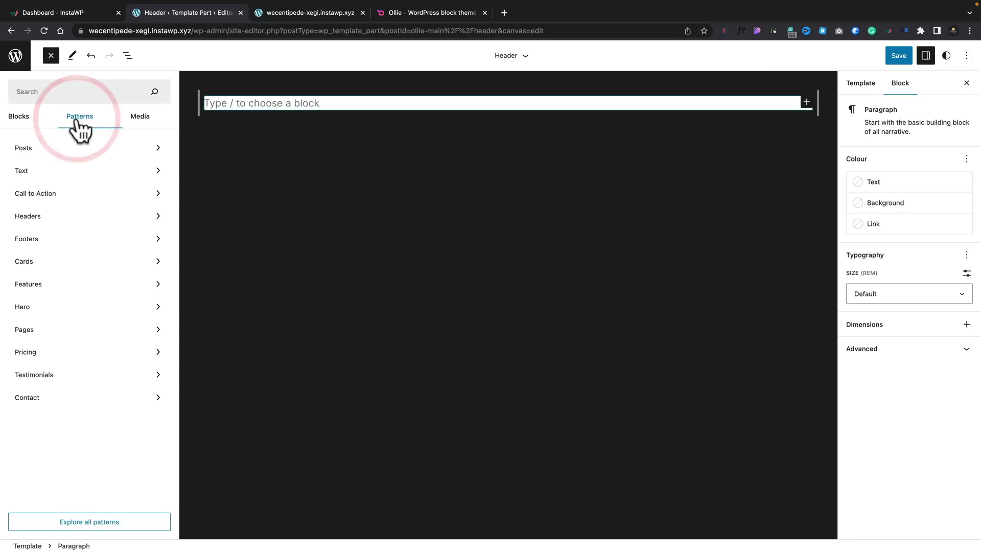
click(61, 221)
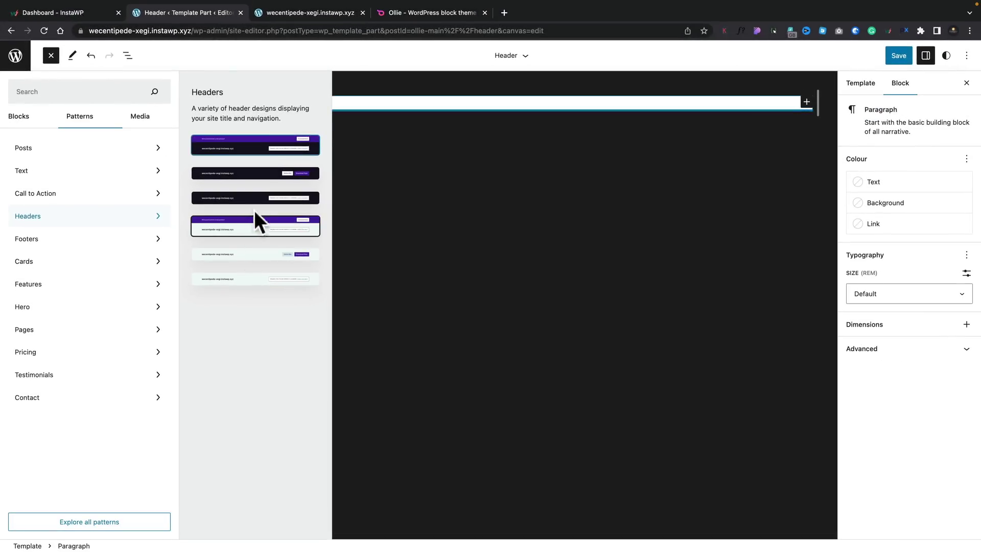
click(249, 173)
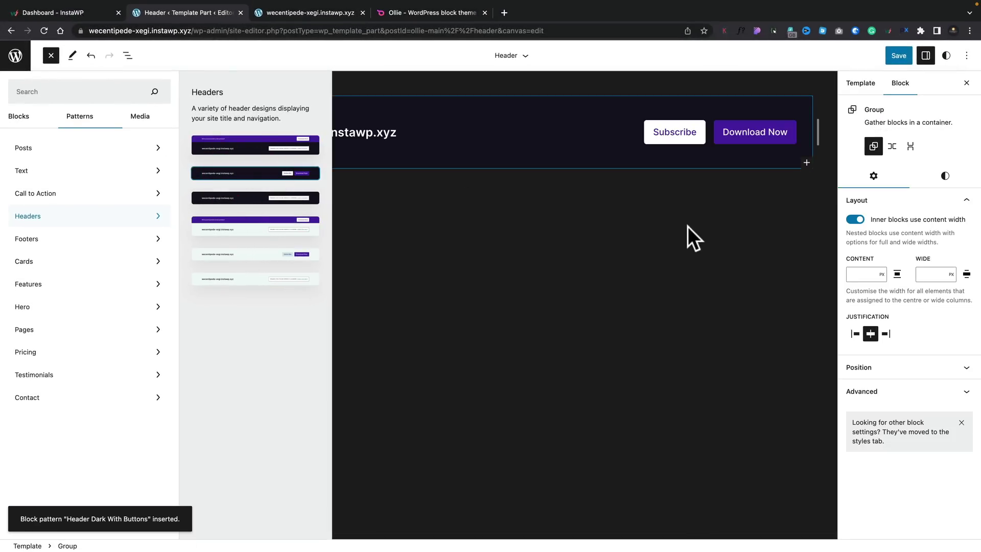
click(568, 233)
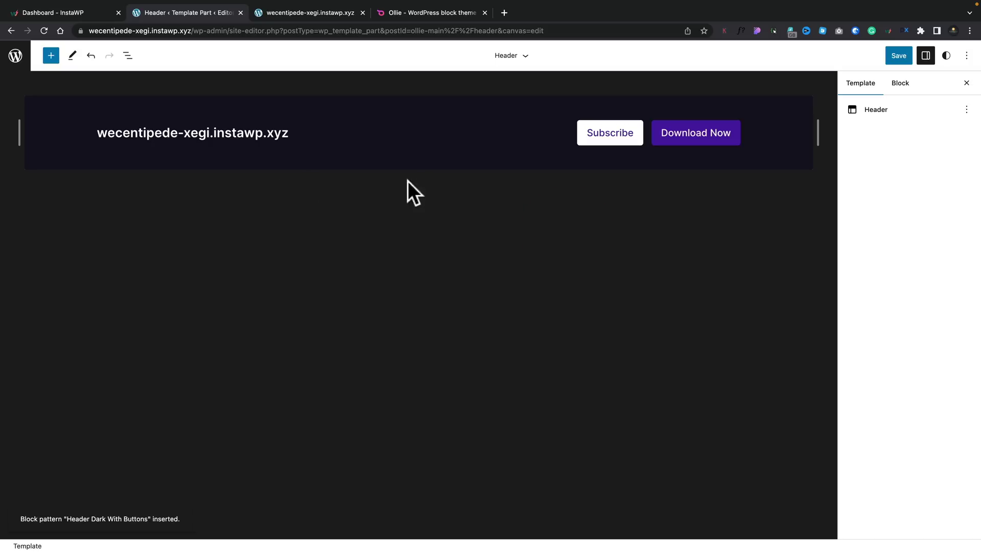
Select the Subscribe button in the new header, locate it in the block list and remove it
click(373, 146)
click(599, 133)
click(604, 133)
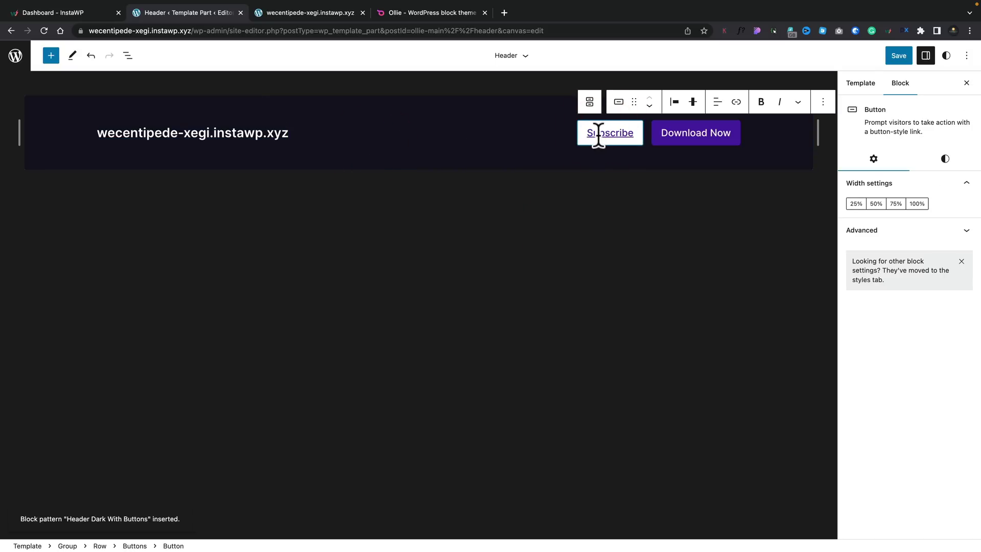
click(128, 56)
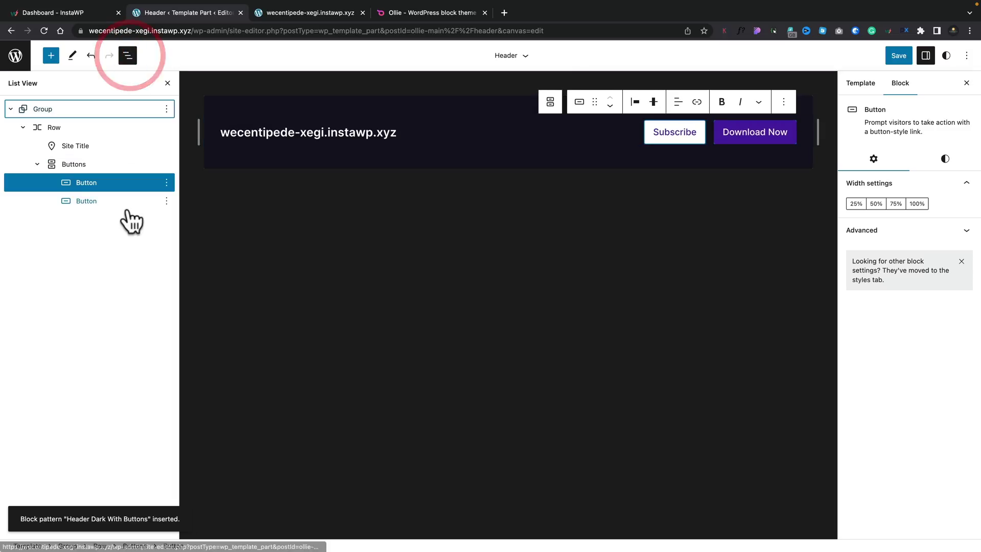
click(166, 182)
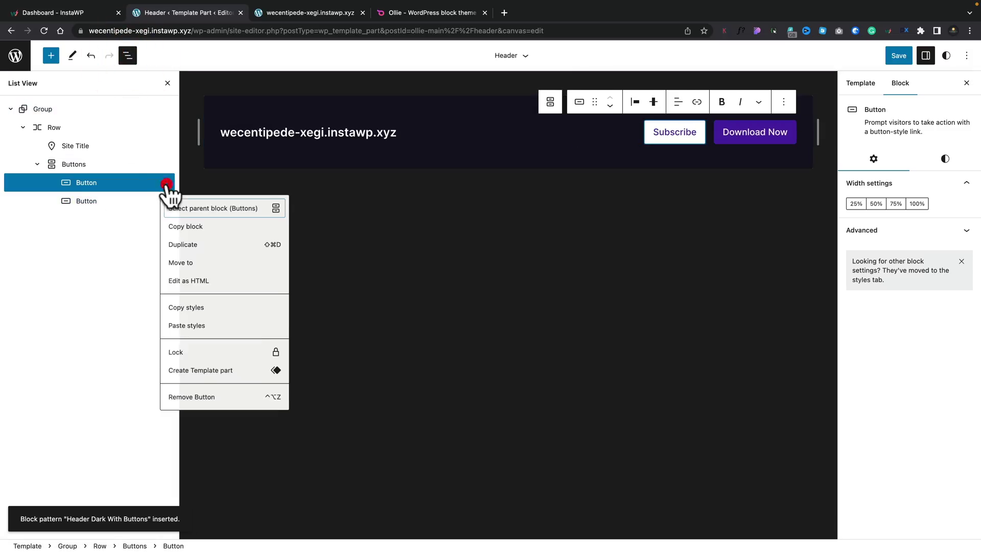
click(190, 397)
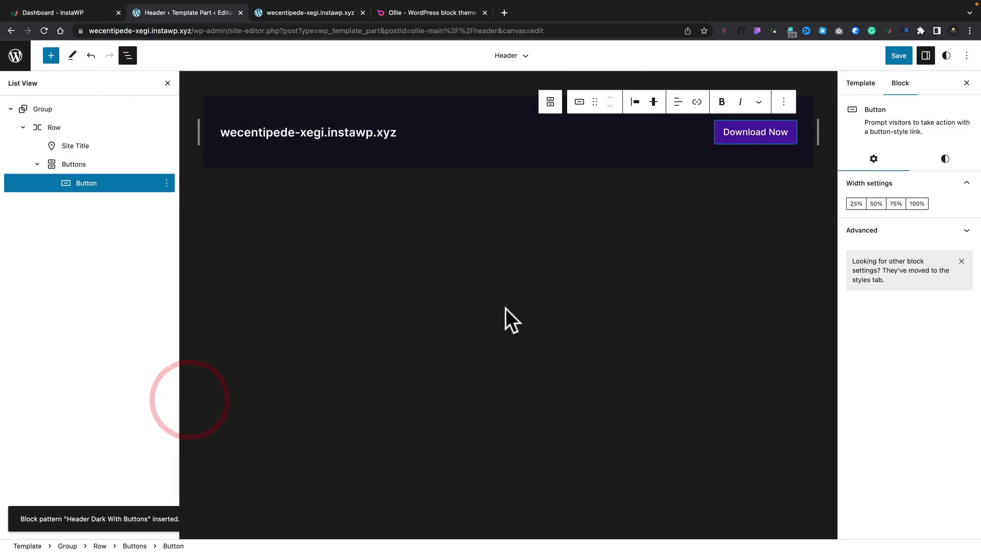
Select the Site Title block, view its heading level options and save the Header template part
click(353, 134)
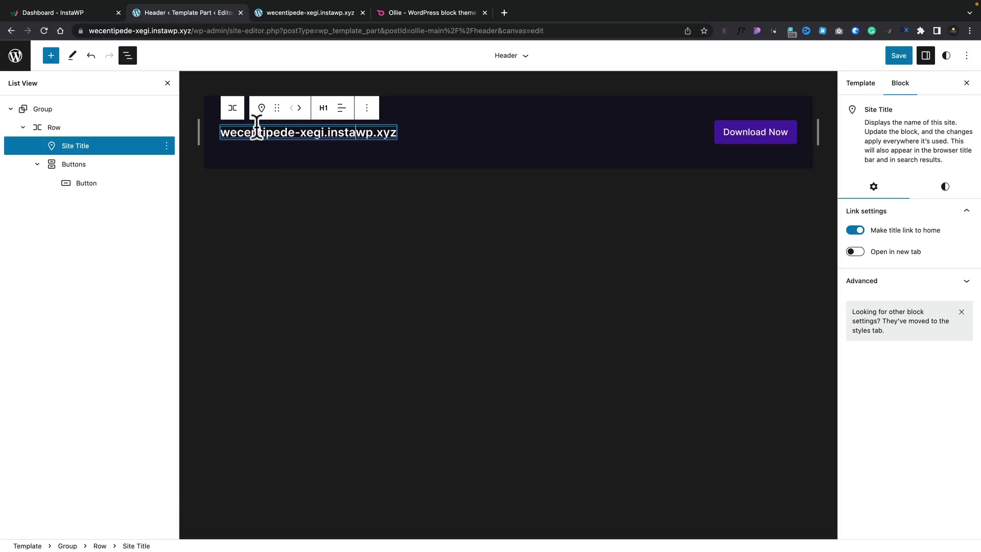
click(324, 109)
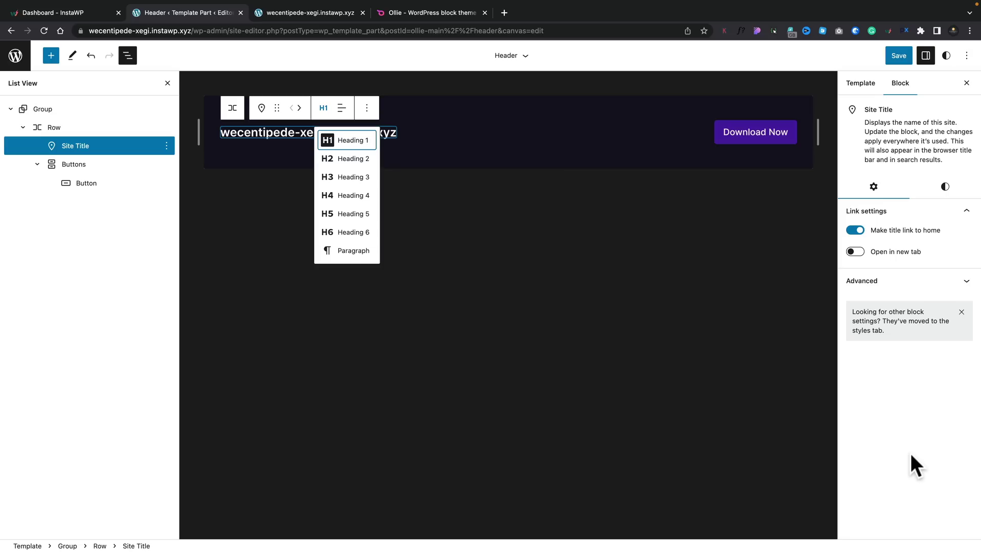
click(892, 57)
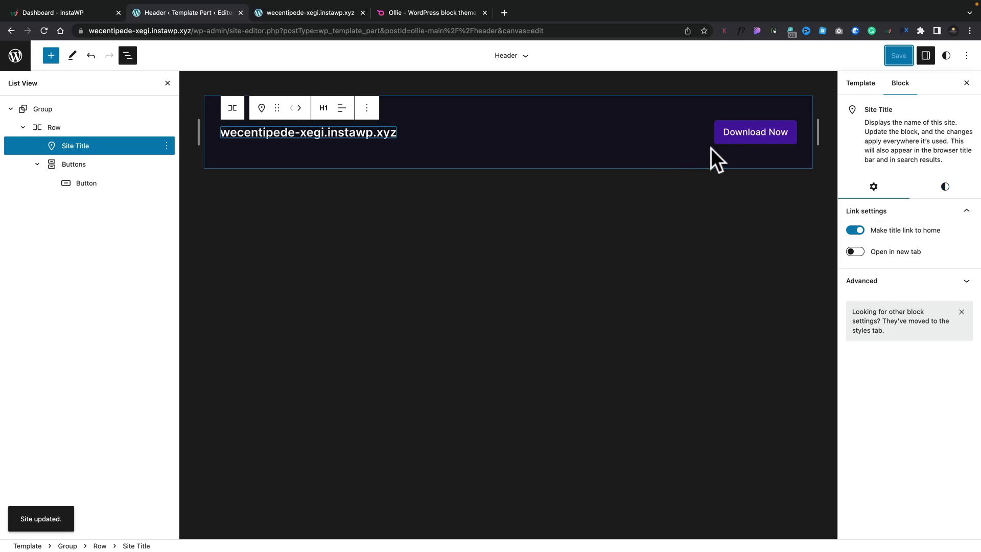
Try the Outline and Secondary styles on the Download Now button and return it to Default
click(744, 134)
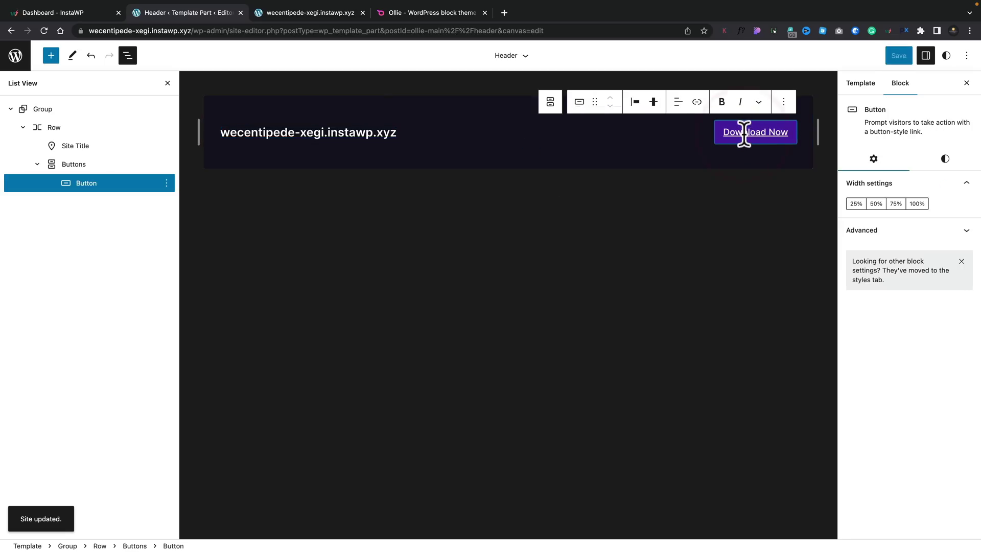
click(934, 169)
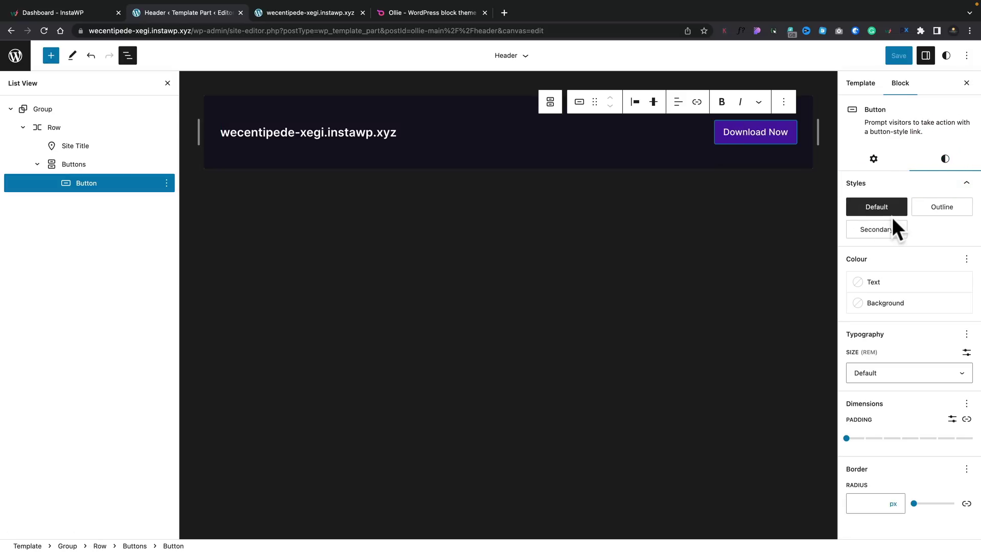
click(941, 210)
click(875, 230)
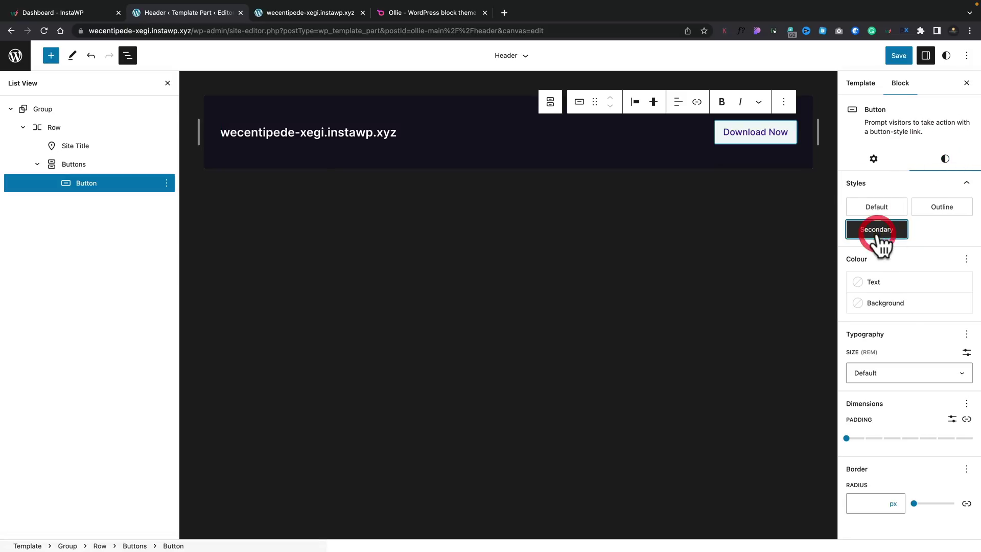
click(877, 207)
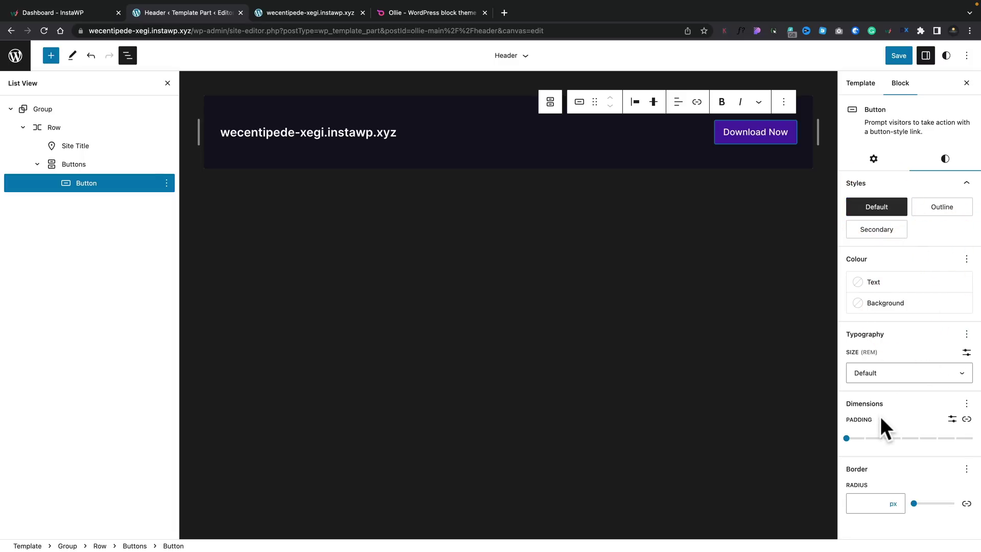
Try padding presets from 0 up to Extra Large on the Download Now button and settle on Small
click(847, 438)
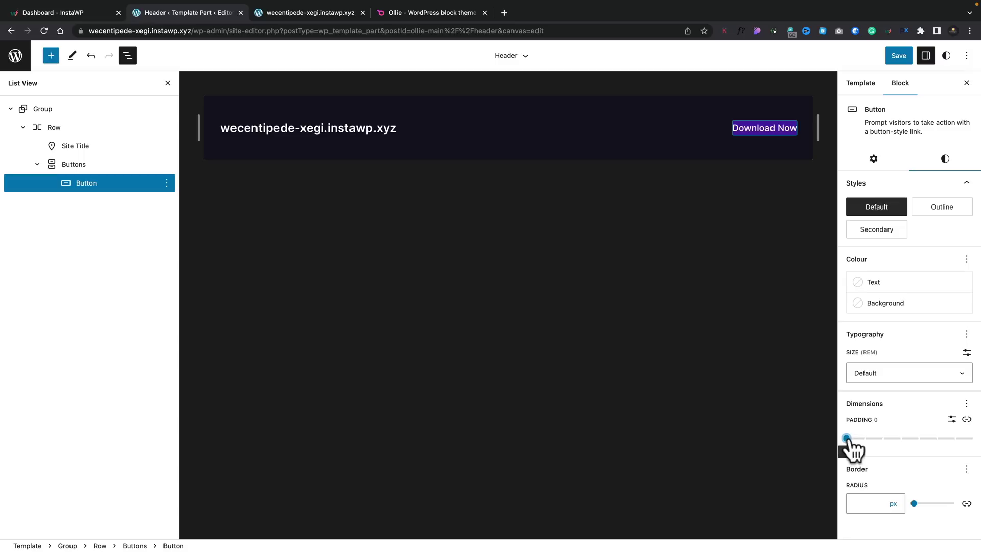
click(886, 438)
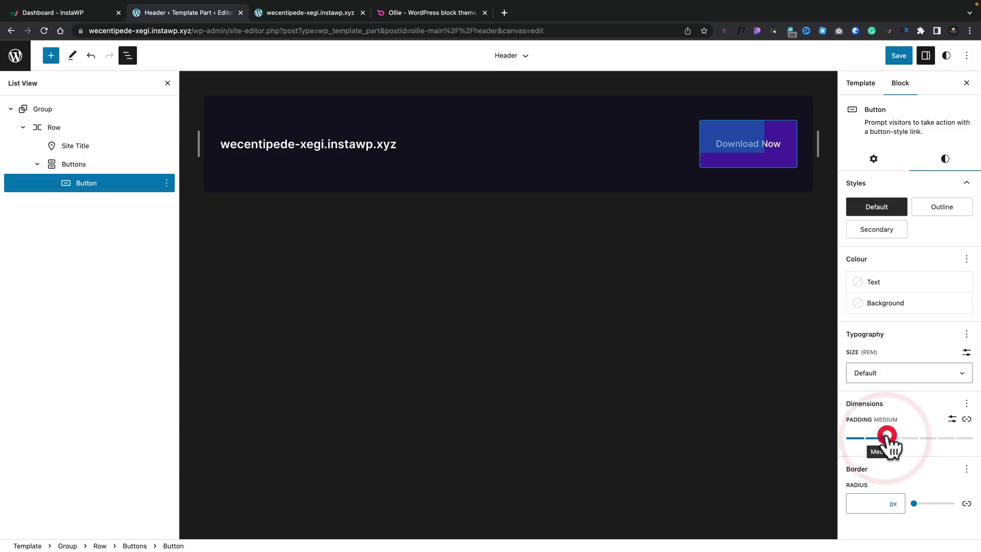
click(902, 438)
click(918, 438)
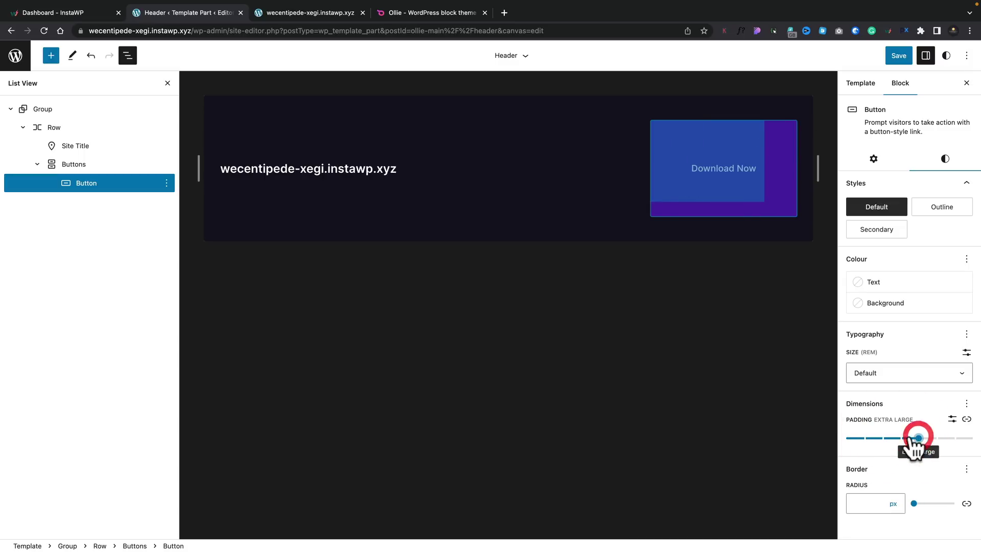
click(865, 438)
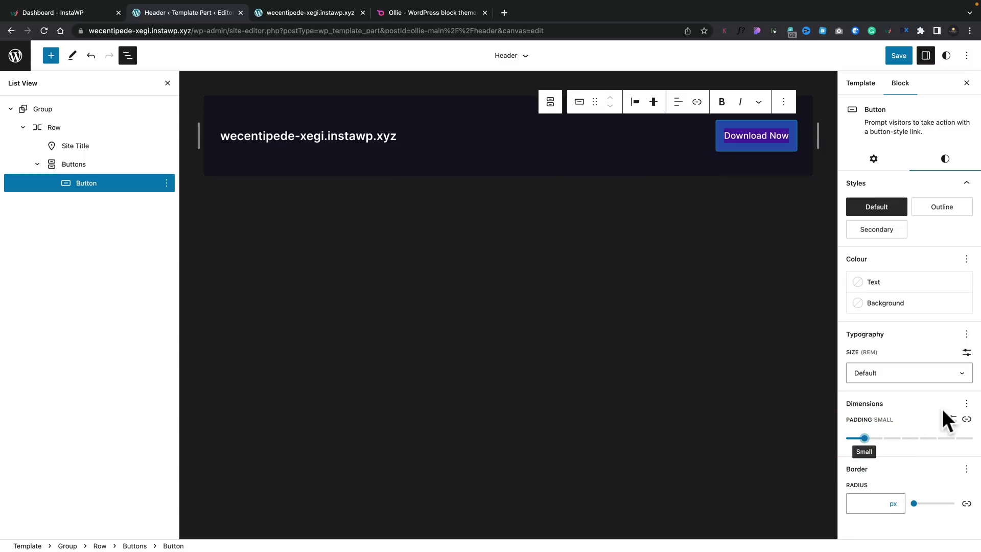
Show the custom padding entry for the Download Now button and look over its remaining style settings
click(952, 419)
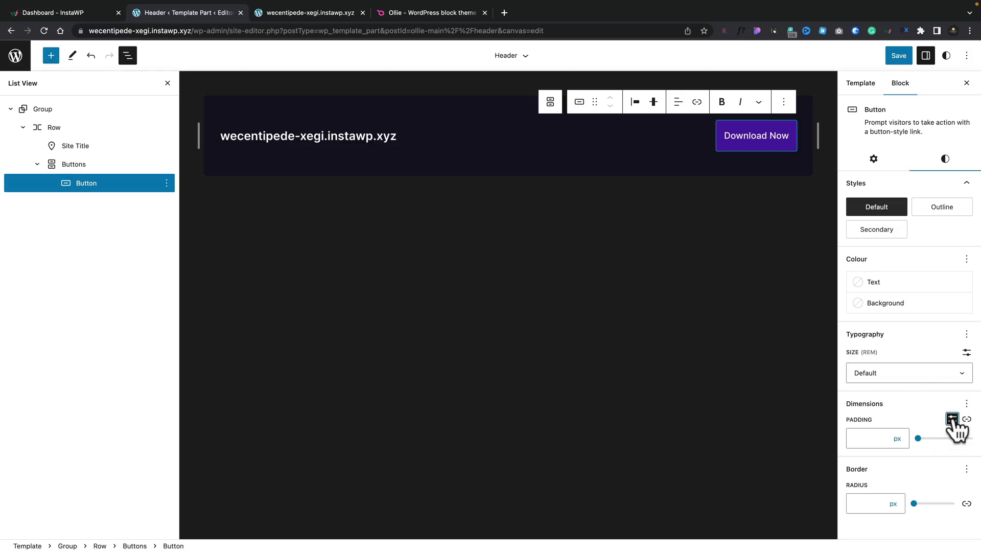
click(942, 413)
scroll(933, 434, down, 1)
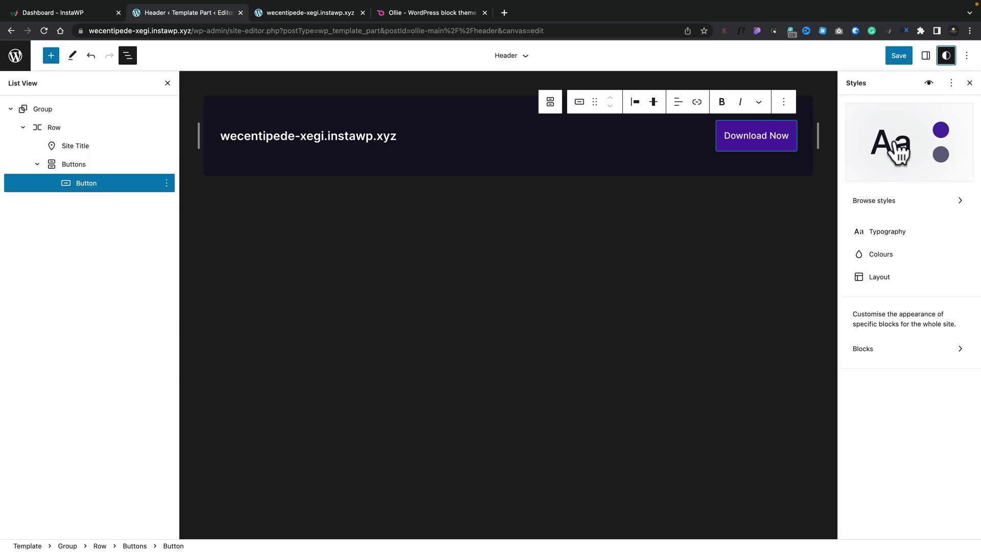
Apply the Teal style variation to the whole site
click(911, 200)
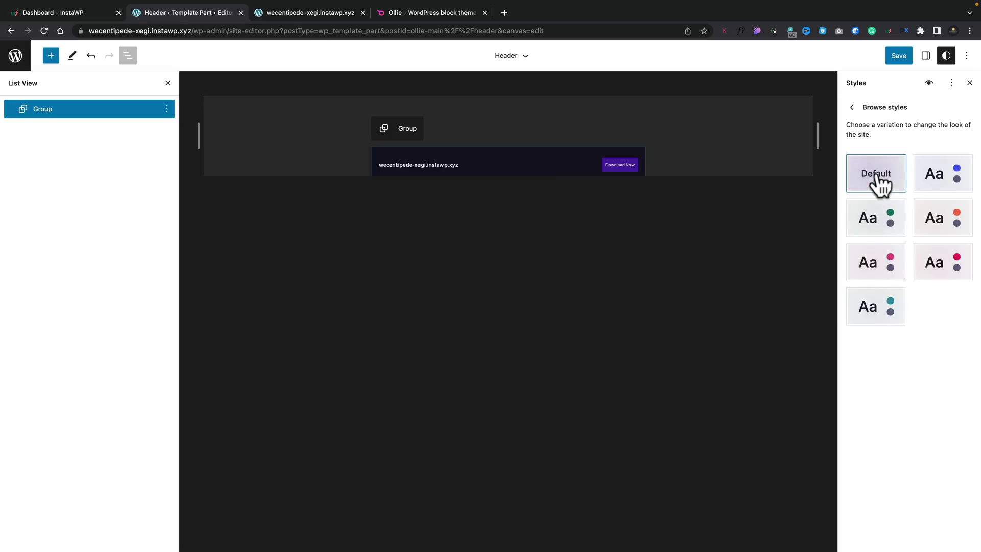
click(876, 308)
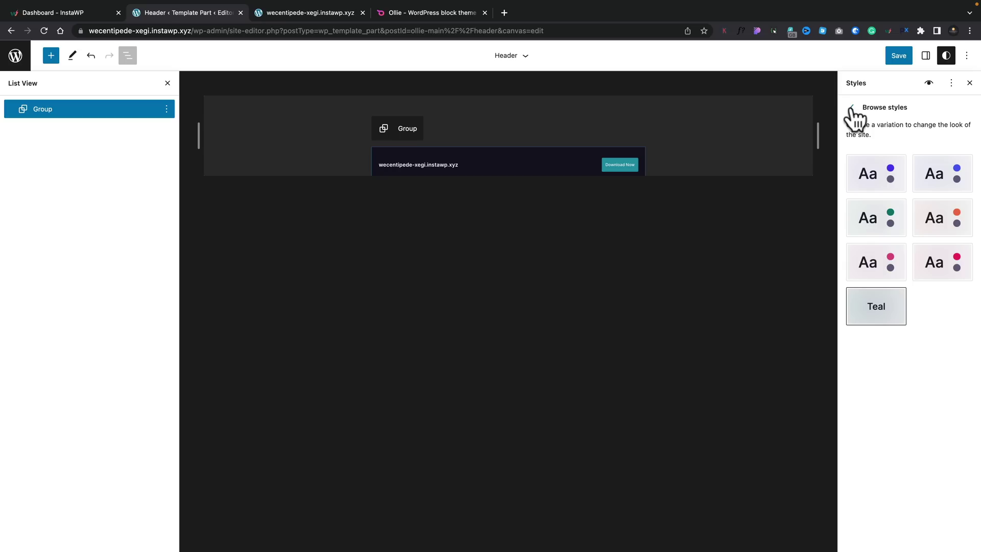
click(852, 108)
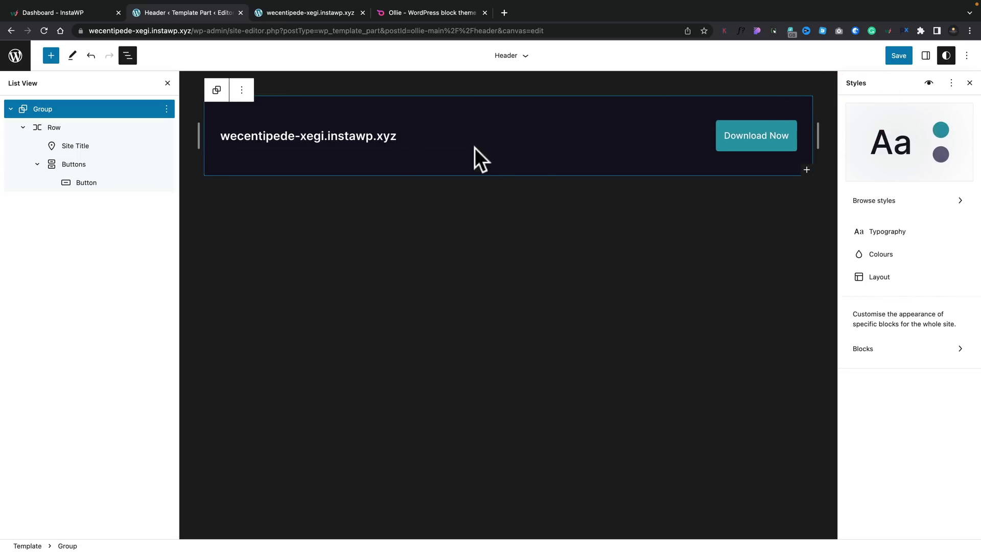
Try the Light appearance on the site-wide Buttons typography, set it to Bold and return to the main Styles overview
click(893, 235)
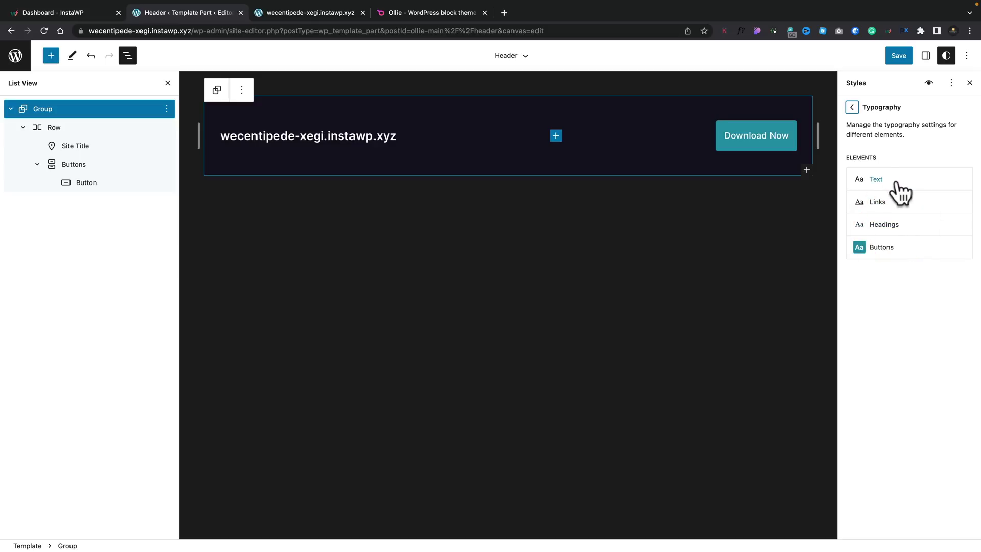
click(868, 247)
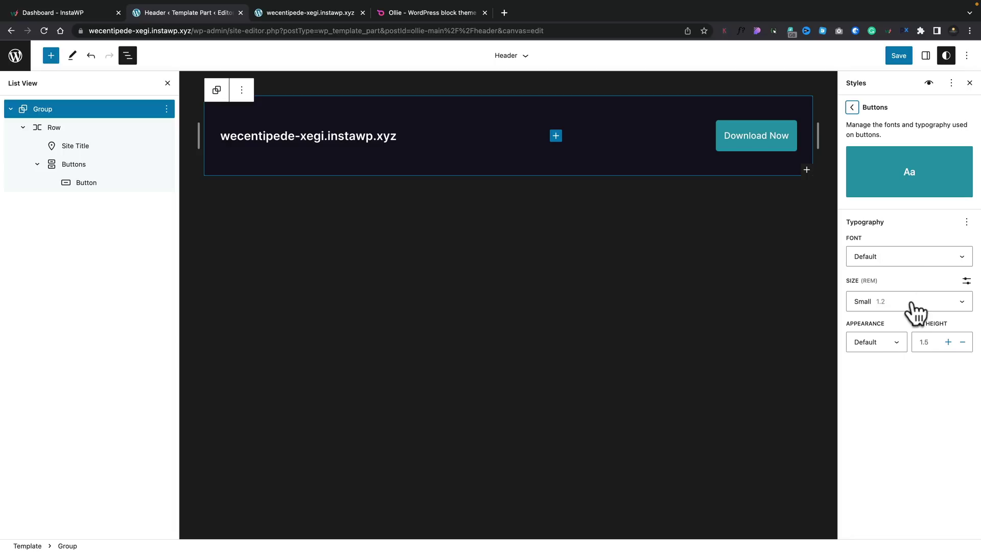
click(893, 342)
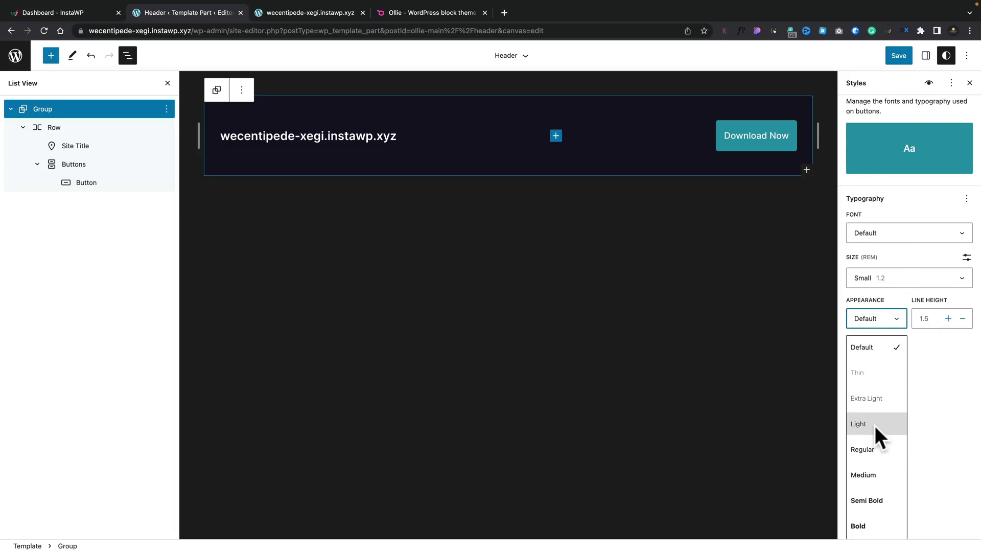
click(874, 426)
click(897, 345)
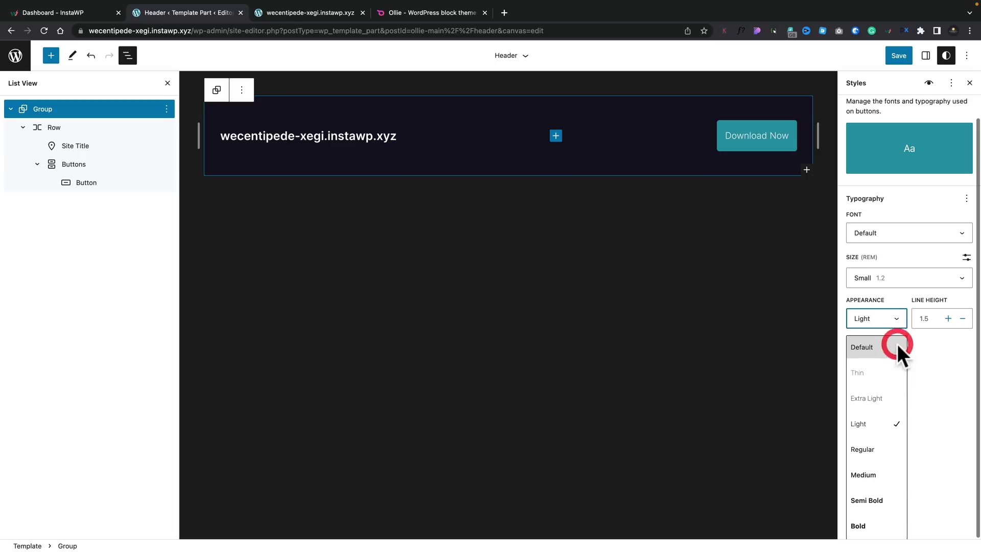
click(878, 521)
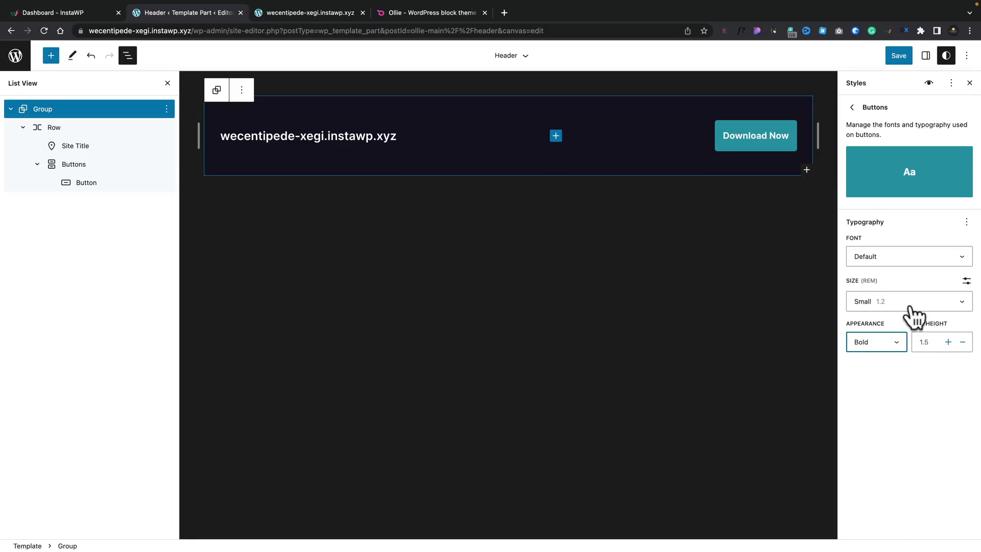
click(852, 108)
click(853, 107)
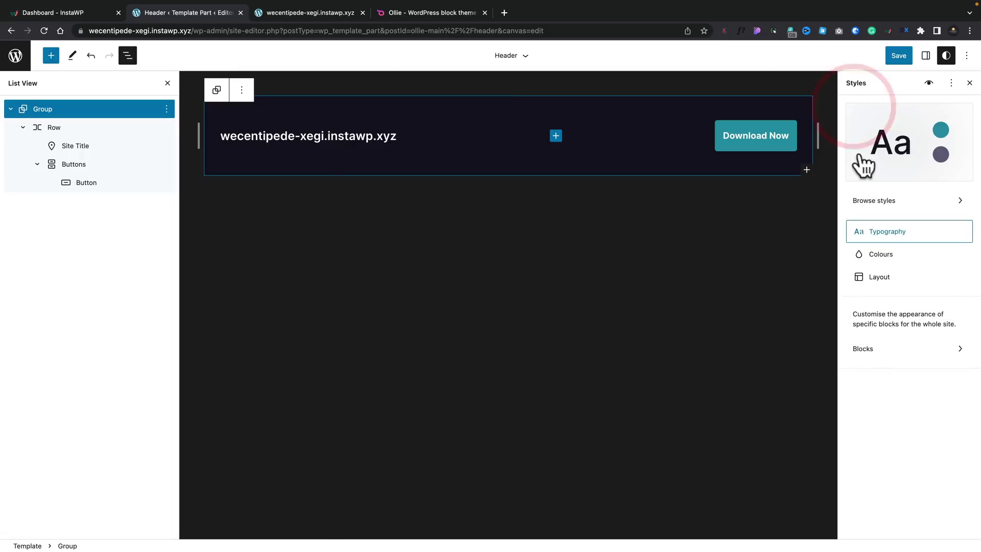
Change the theme palette's primary colour to magenta #AB226D
click(892, 256)
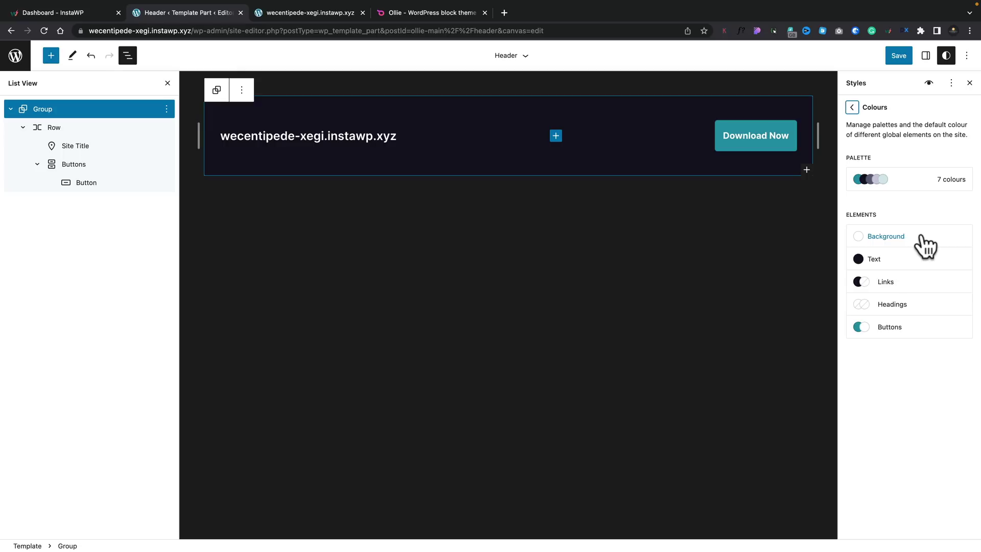
click(867, 184)
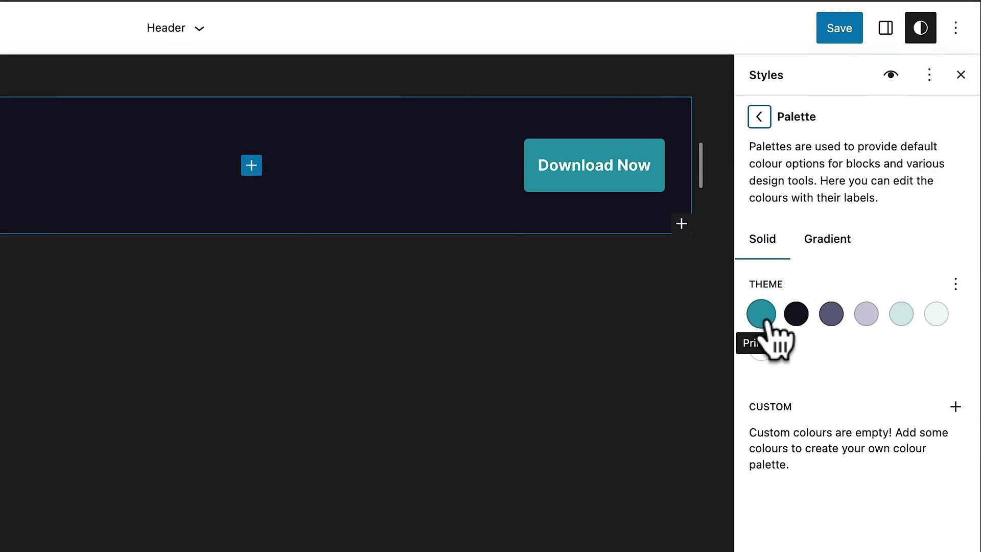
click(763, 316)
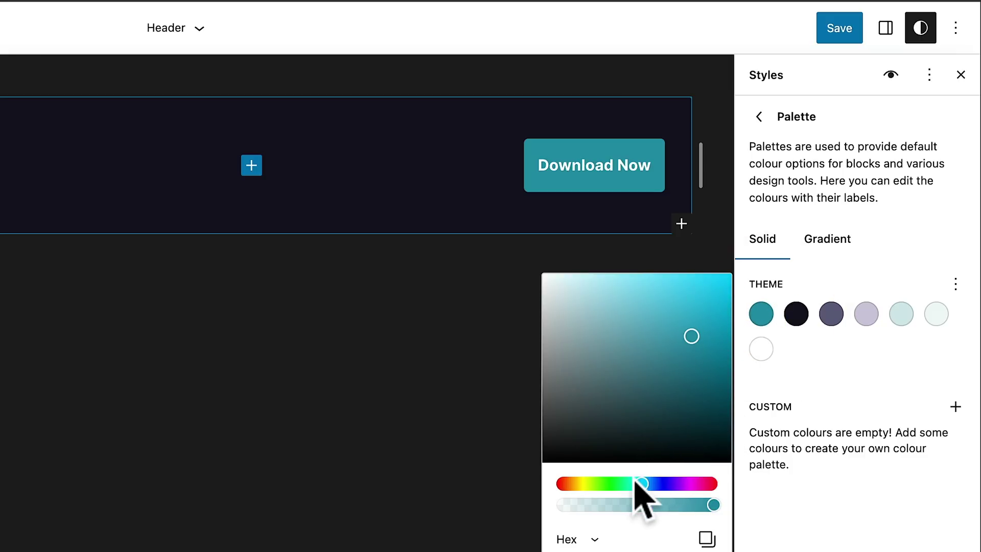
drag(643, 486, 700, 485)
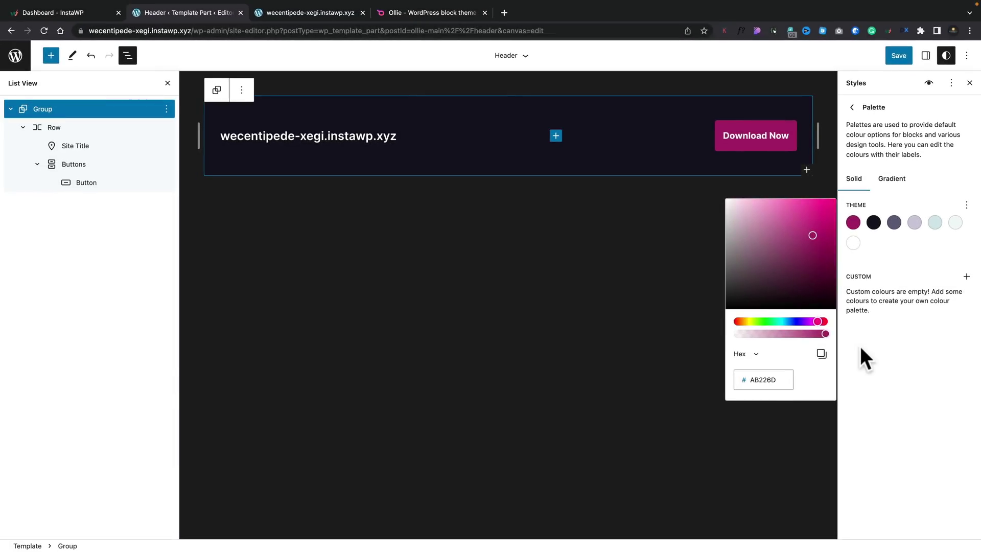
click(863, 357)
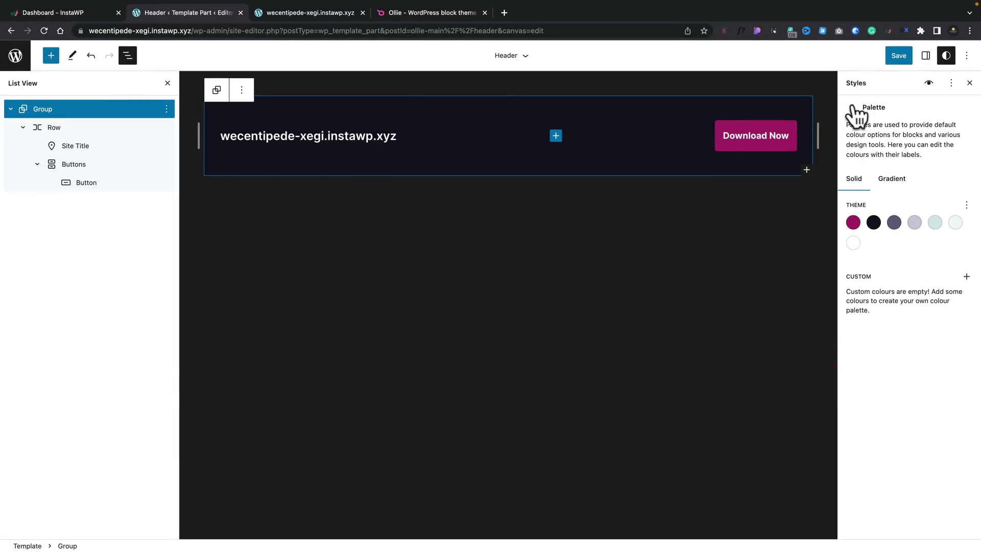
Add a black custom colour to the site palette and view the gradient and duotone palettes
click(966, 277)
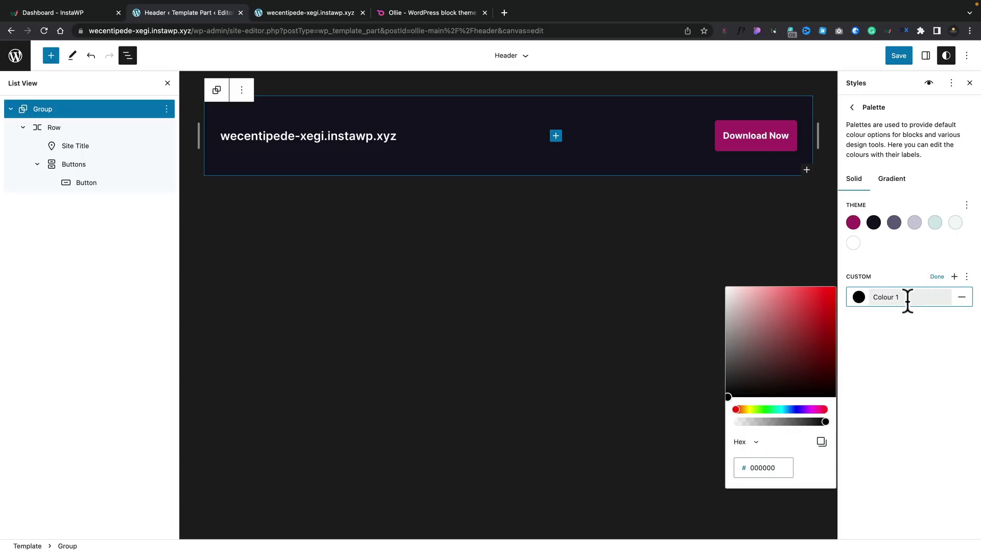
click(907, 350)
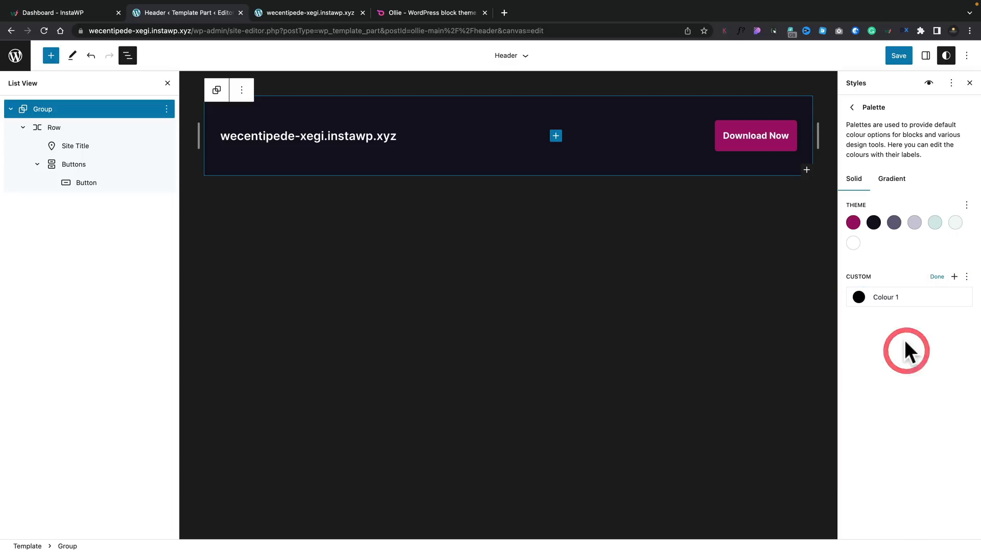
click(892, 178)
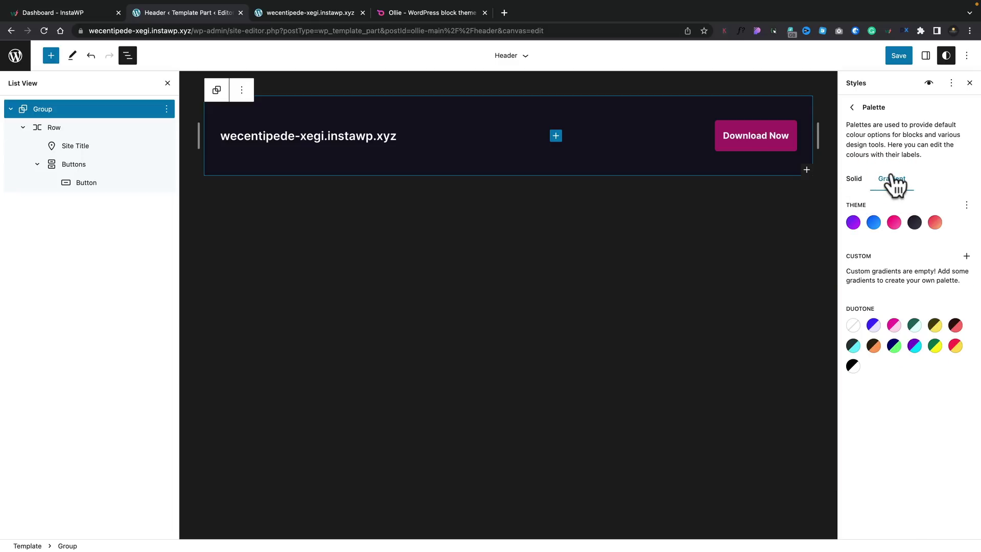
Leave the colour settings and open the site-wide Layout styles
click(852, 107)
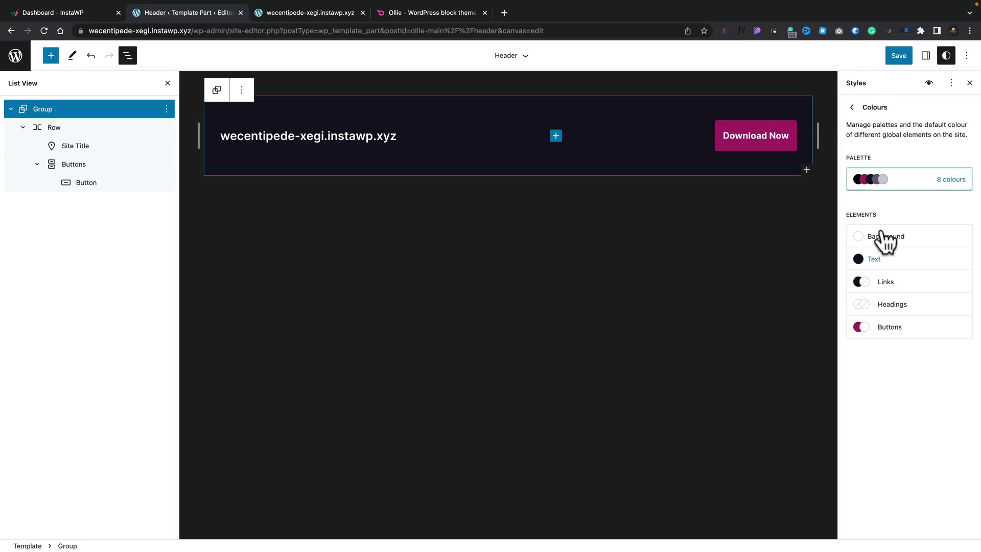
click(853, 108)
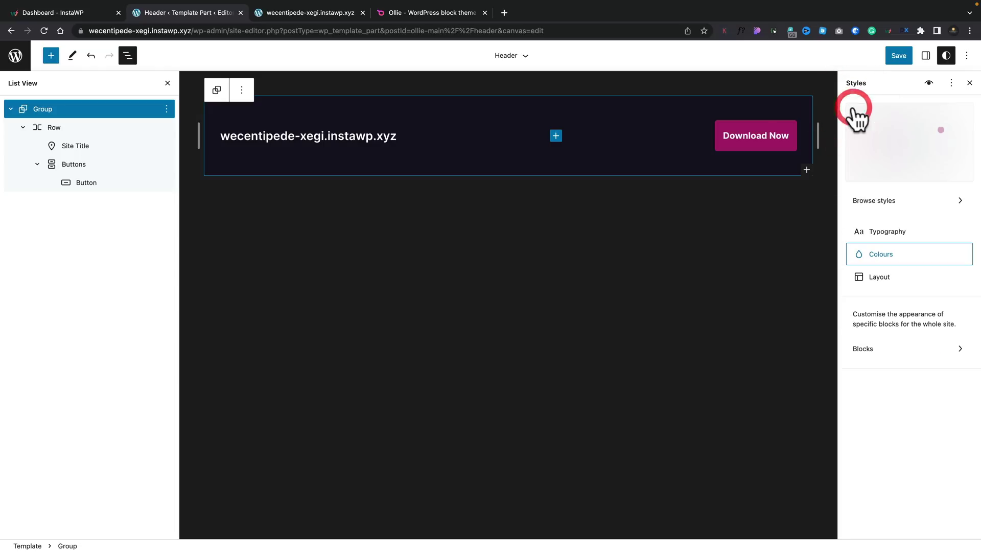
click(882, 279)
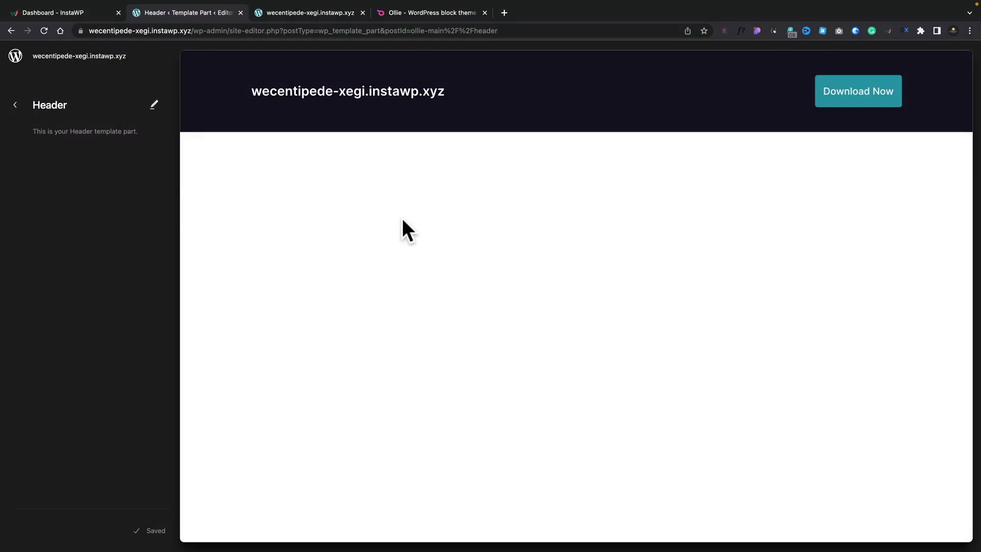
Open the Footer template part for editing with its block list shown
click(15, 106)
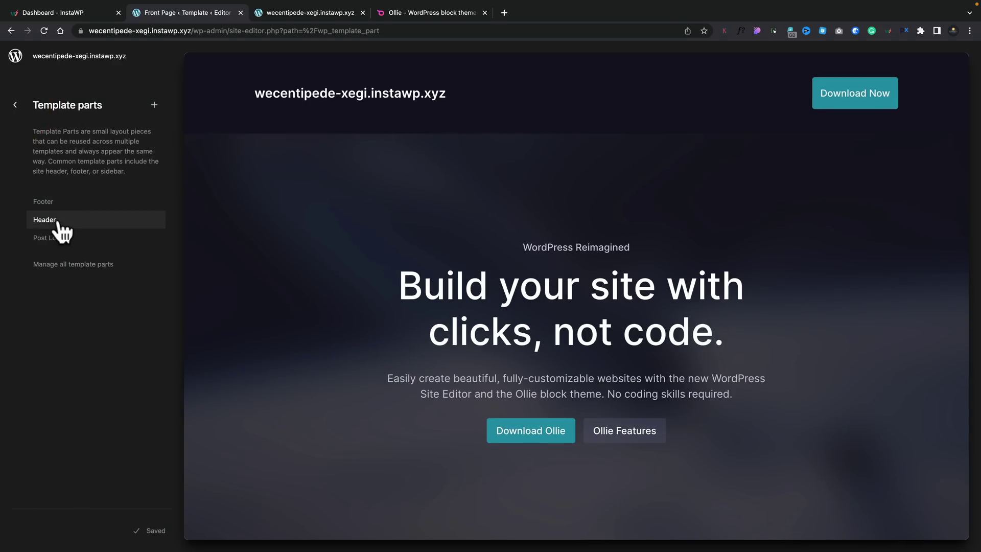
click(56, 203)
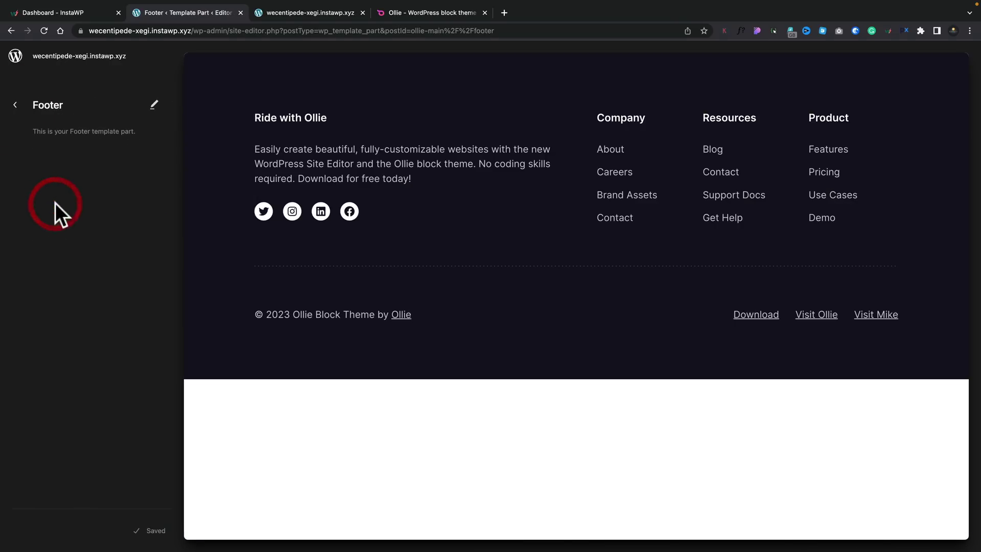
click(154, 105)
click(128, 55)
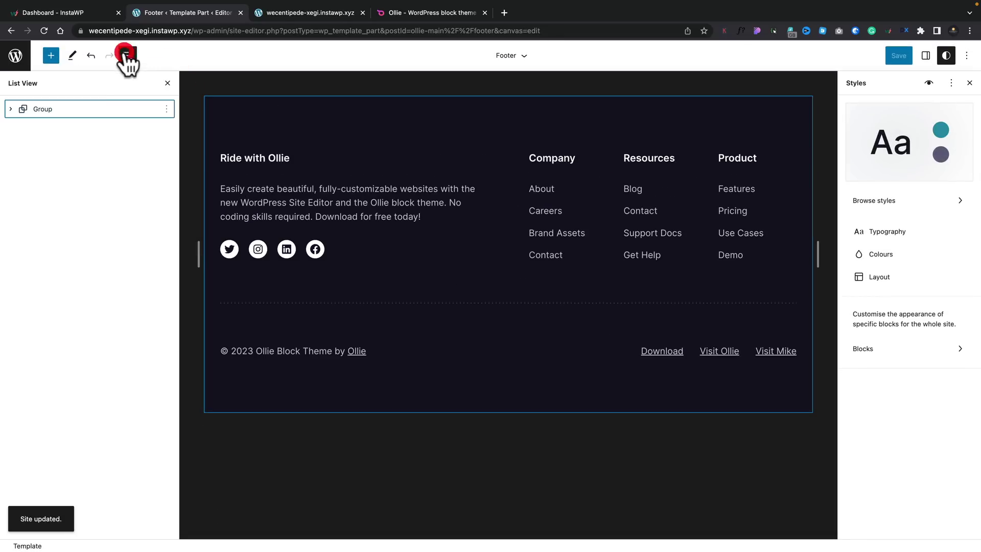
Remove the existing Group block from the Footer template part
click(44, 109)
click(166, 109)
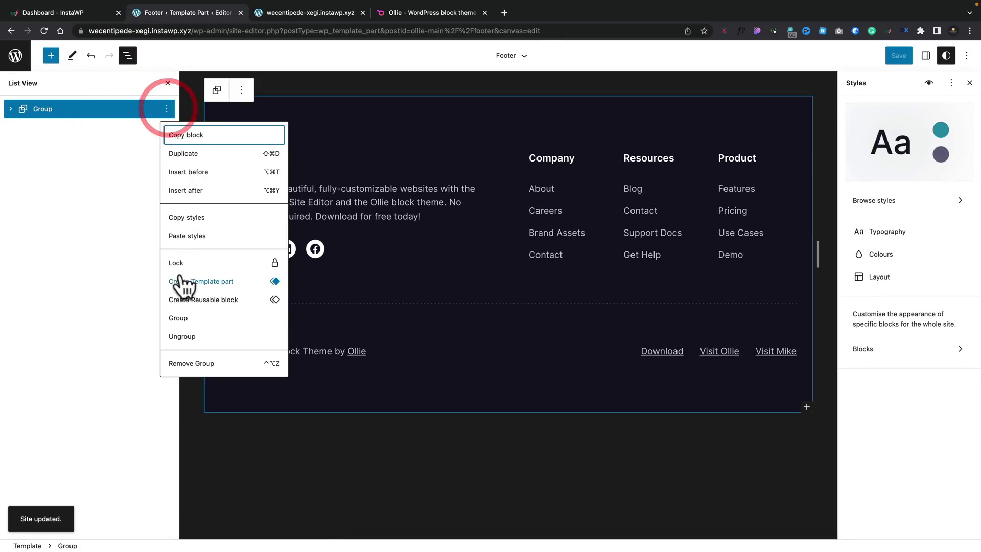
click(187, 361)
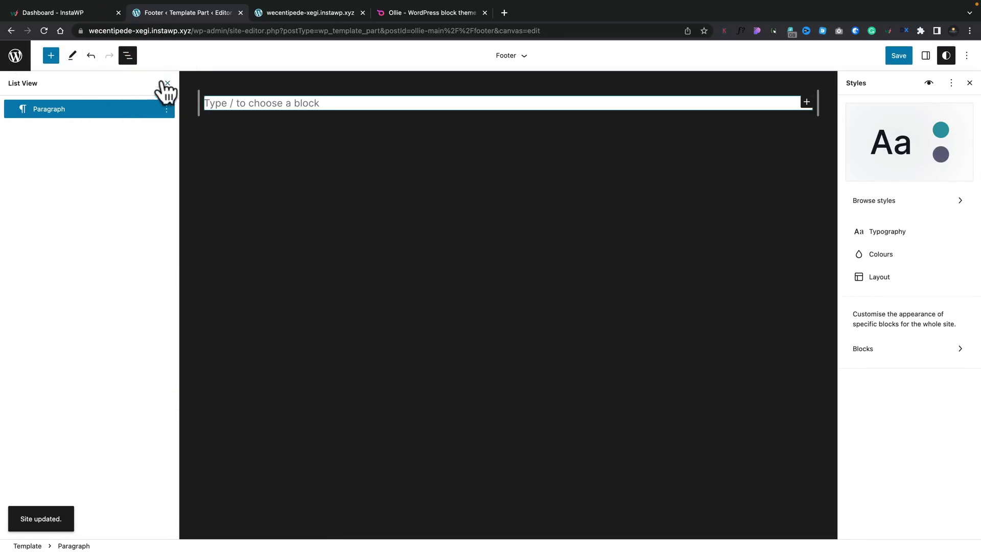
Insert the dark Footer Centered pattern into the empty Footer template part
click(51, 55)
click(82, 115)
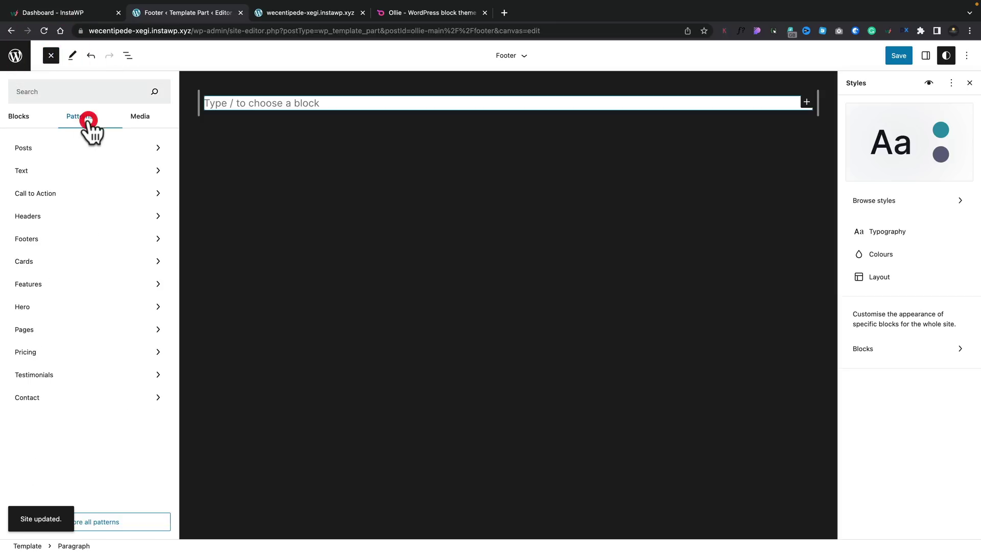
click(126, 240)
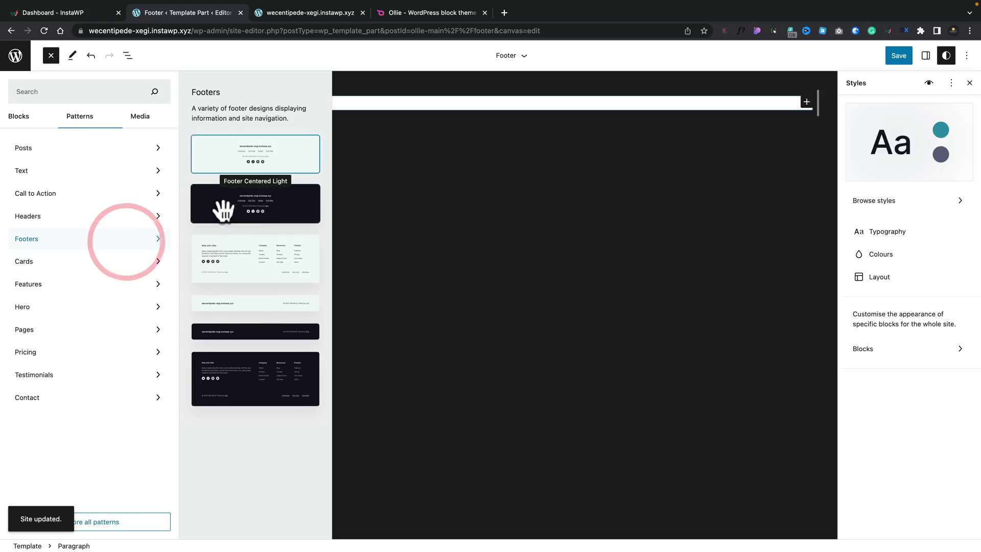
click(290, 206)
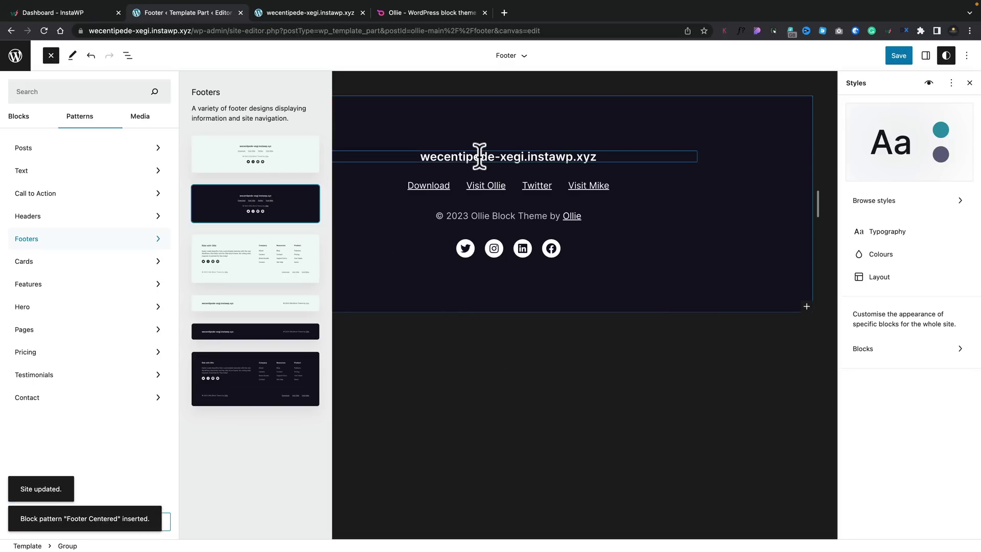
Remove the Site Title block from the new footer
click(495, 155)
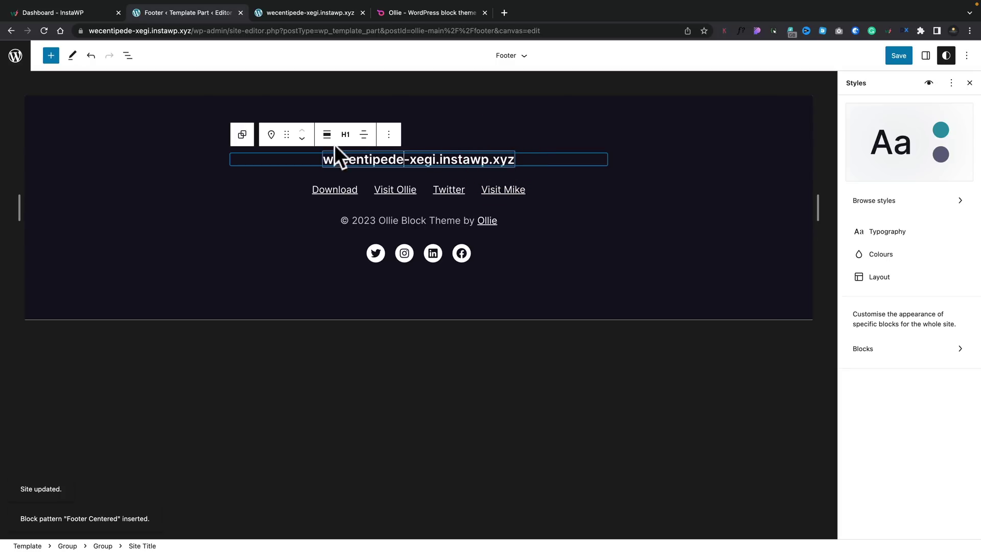
click(128, 55)
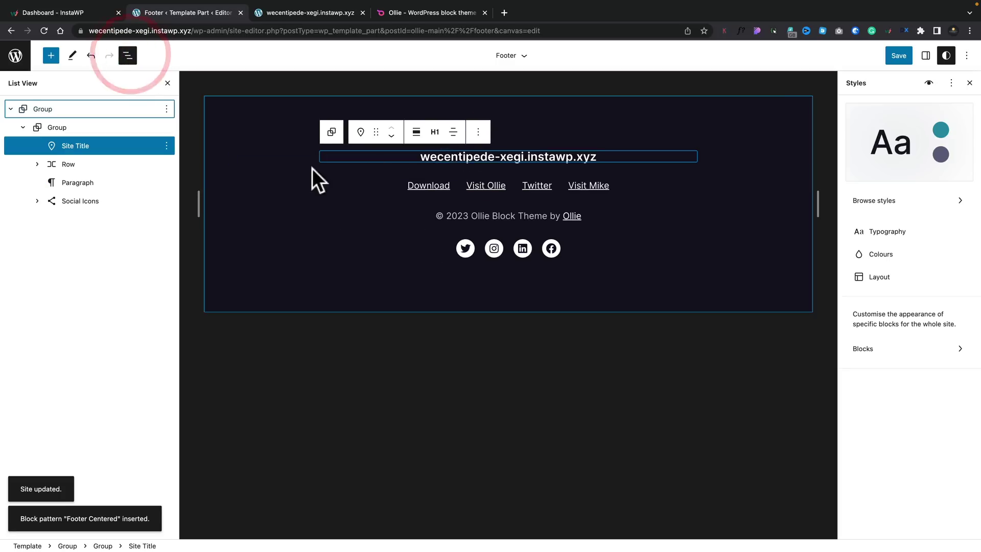
click(166, 147)
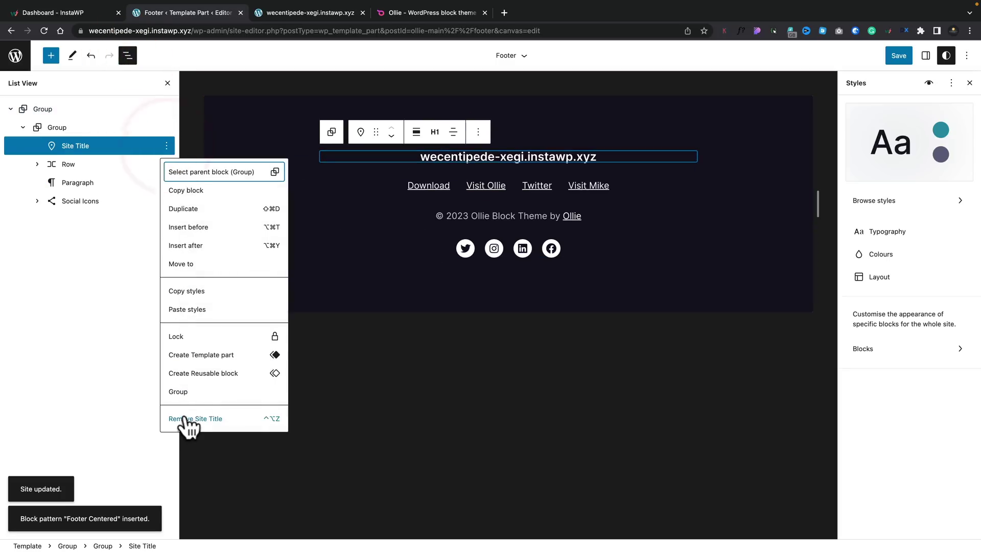
click(186, 420)
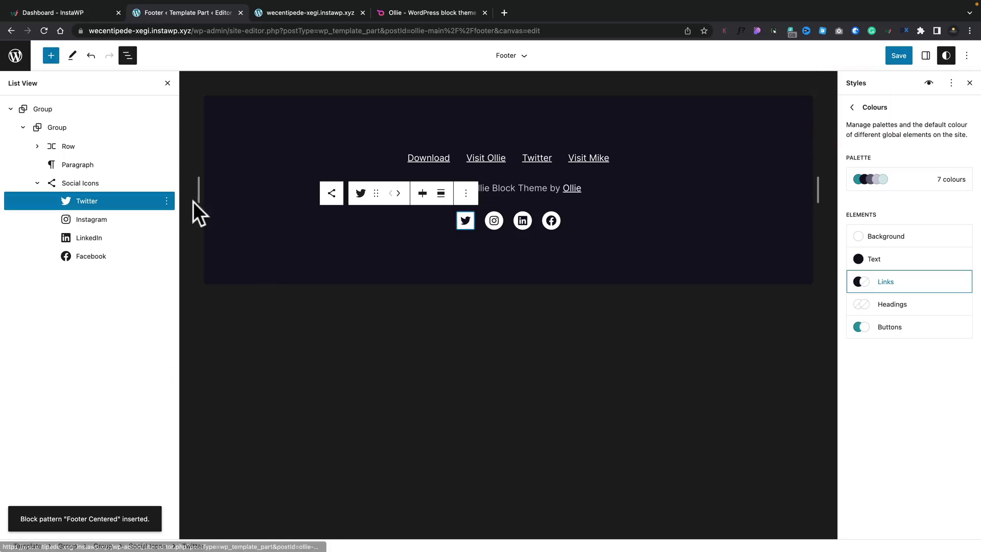
Save the Footer template part together with the Custom Styles and leave the editing view
click(900, 56)
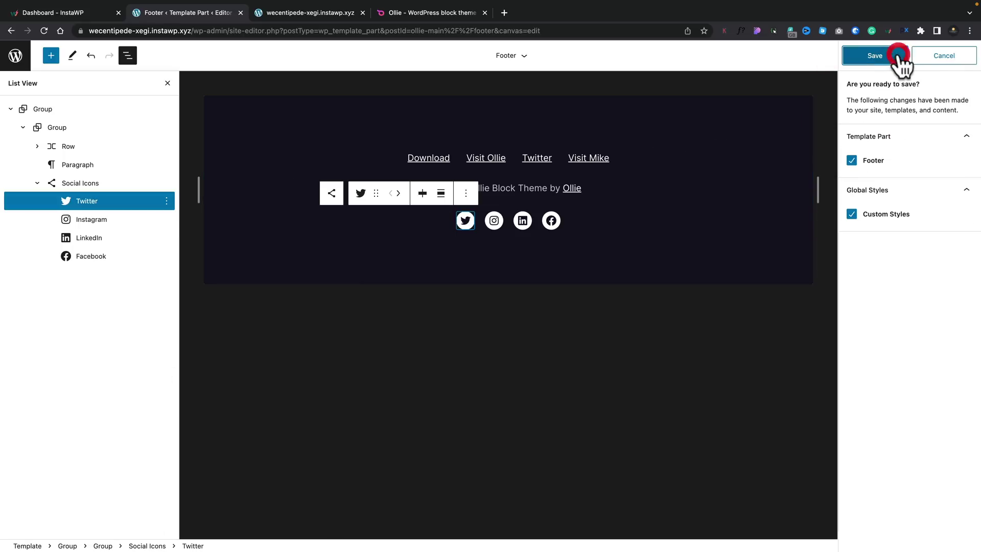
click(876, 56)
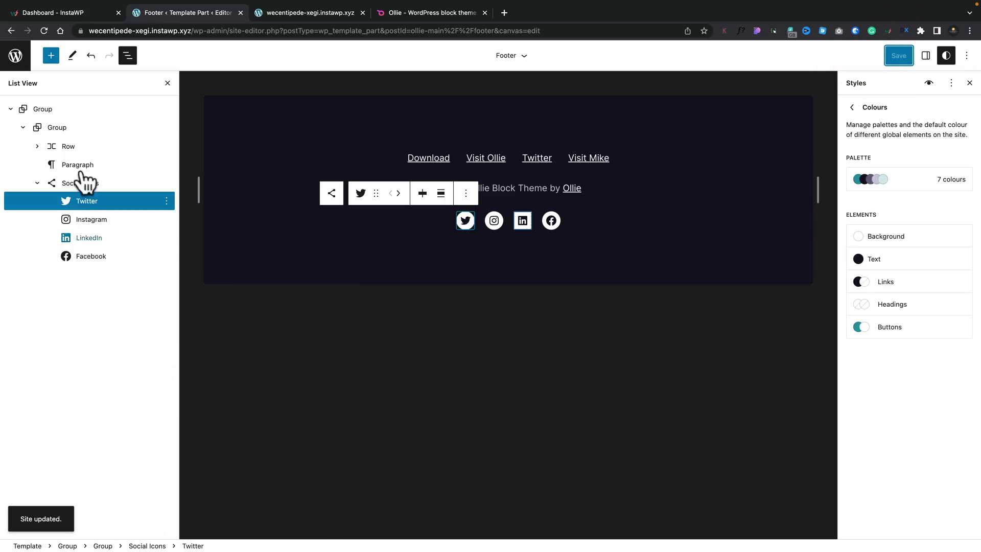
click(16, 56)
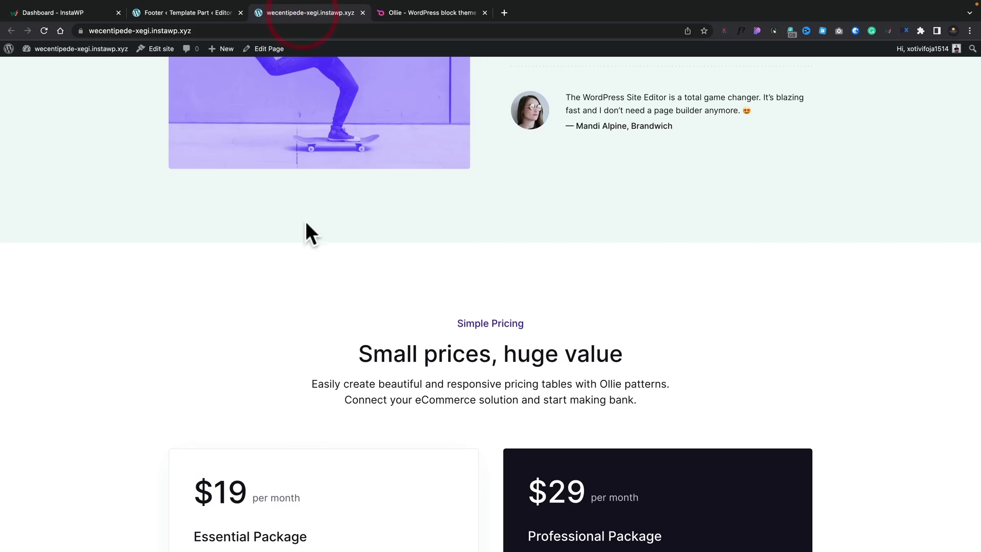
Reload the live site and review the updated header, colours, page sections and footer from start to end
scroll(305, 222, up, 20)
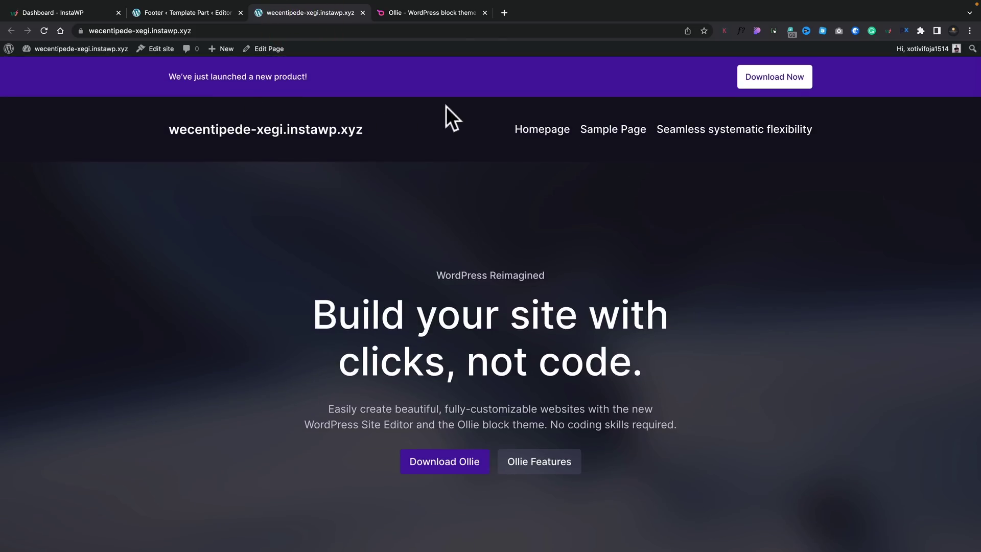
click(44, 30)
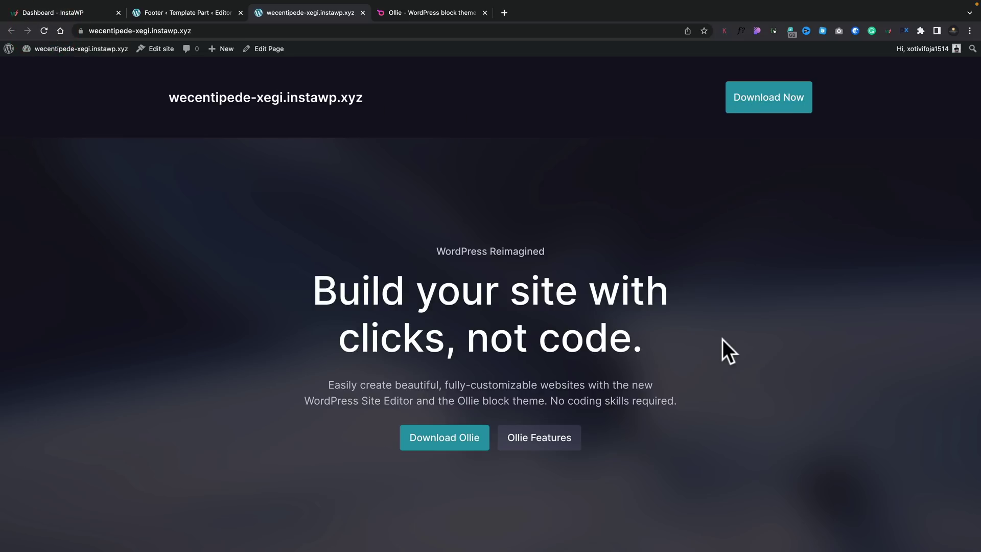
scroll(723, 339, down, 2)
scroll(723, 339, down, 7)
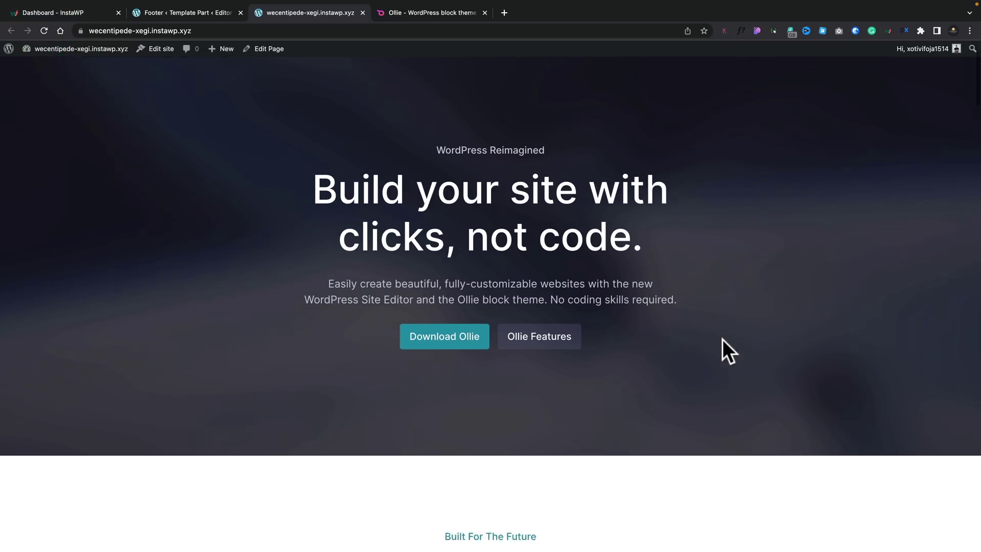
scroll(588, 271, down, 4)
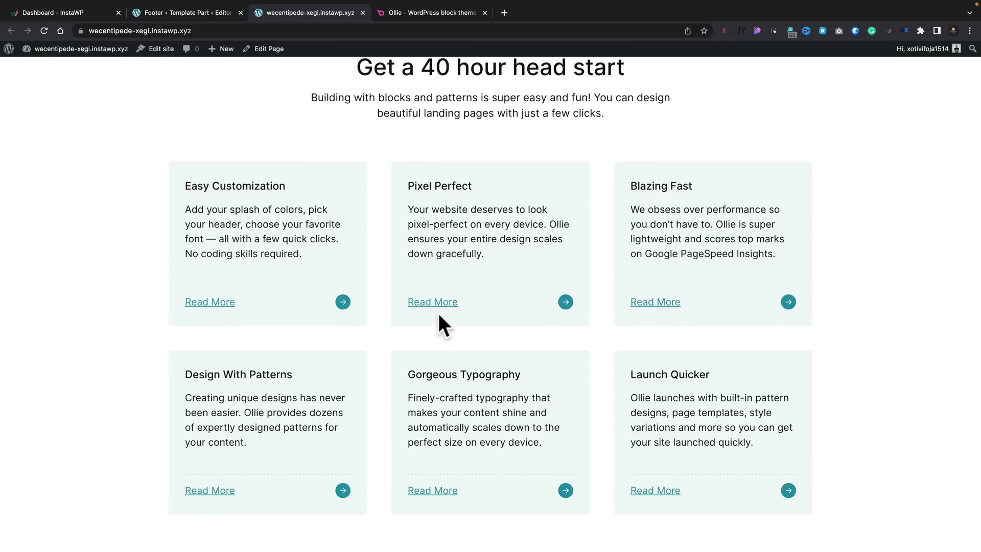
scroll(439, 315, down, 12)
scroll(439, 315, down, 2)
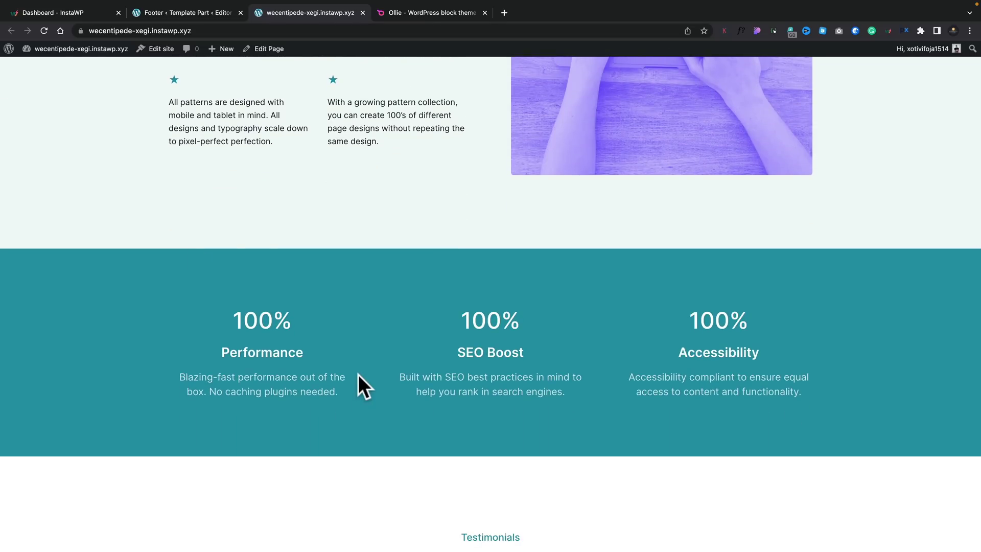
scroll(358, 375, down, 20)
scroll(358, 375, down, 2)
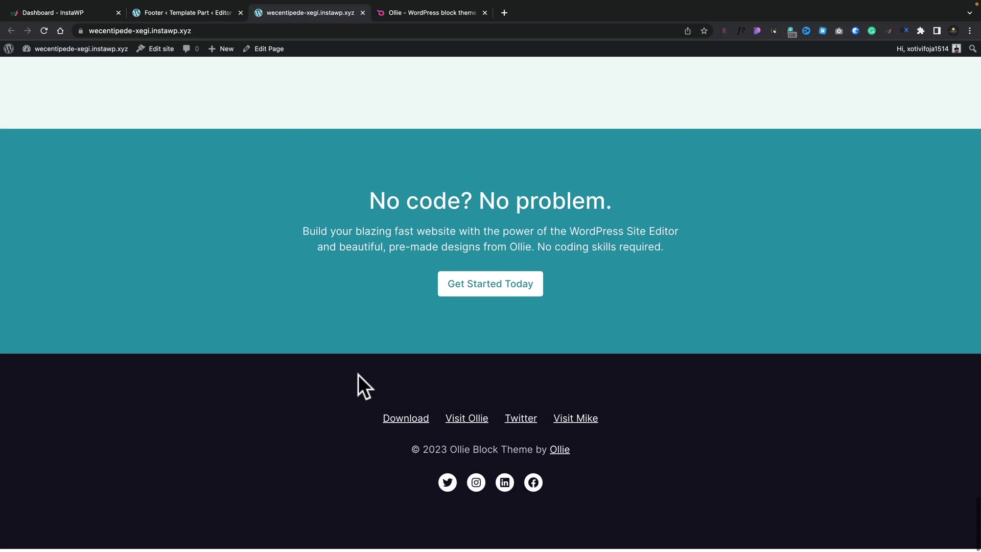
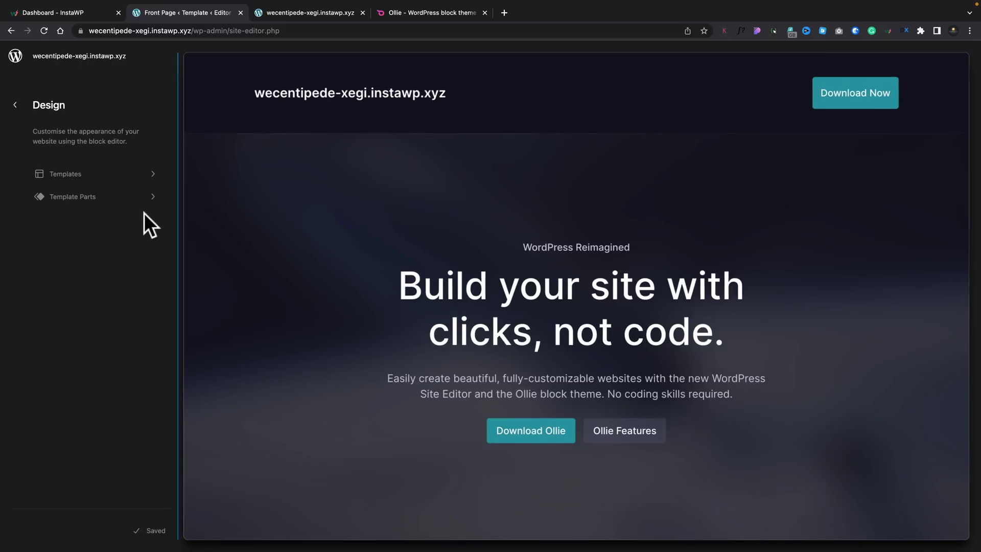
Open the Front Page template for editing and compare its content sections with the live homepage
click(94, 178)
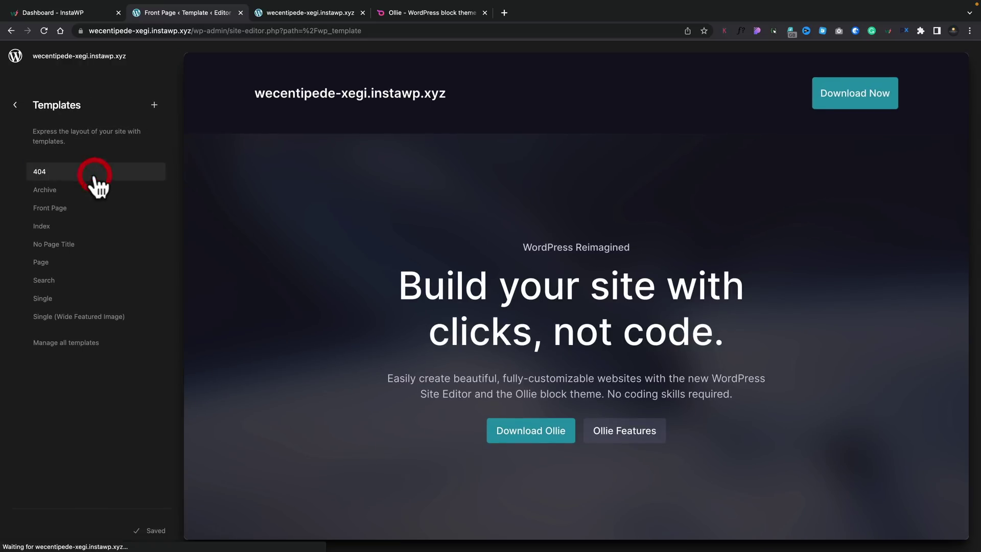
click(58, 212)
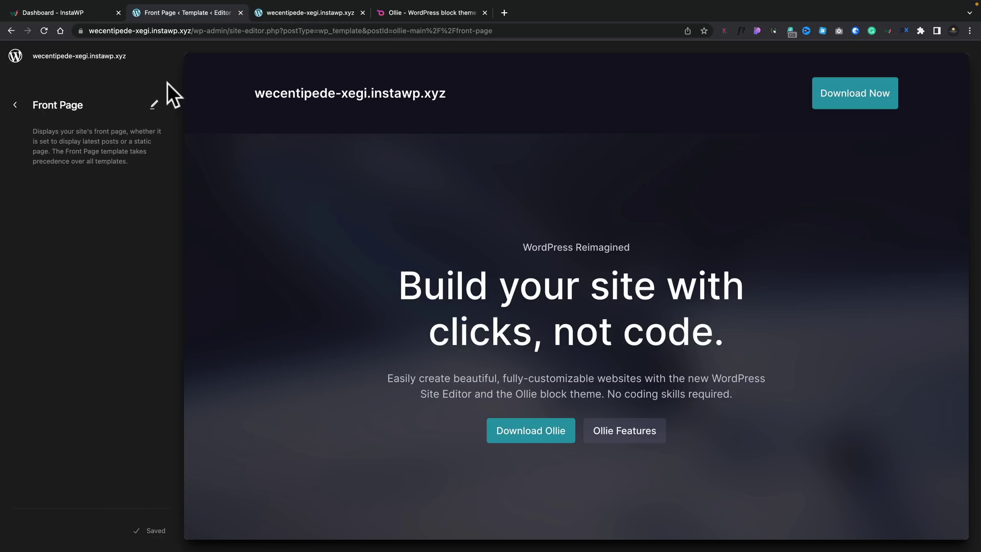
click(155, 104)
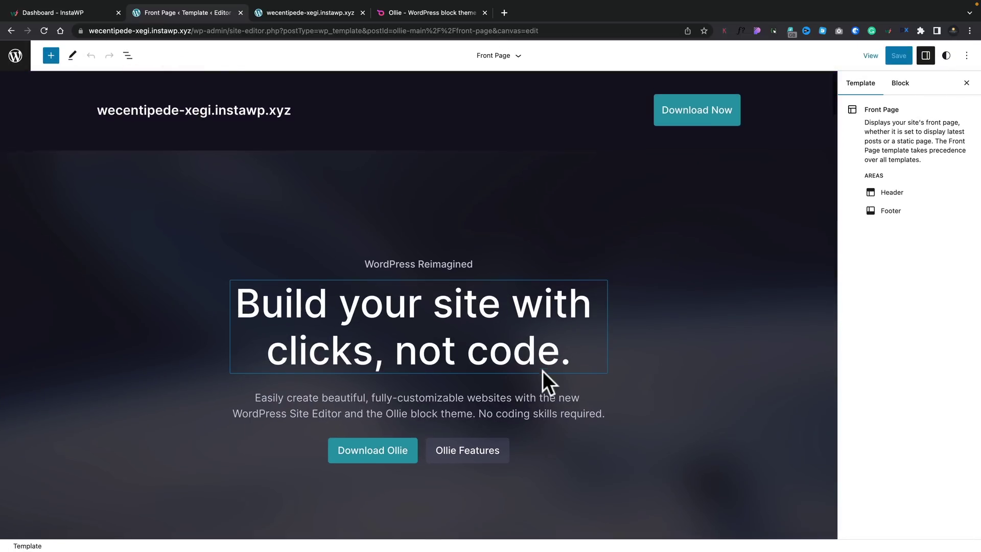
scroll(543, 378, down, 5)
scroll(543, 372, down, 15)
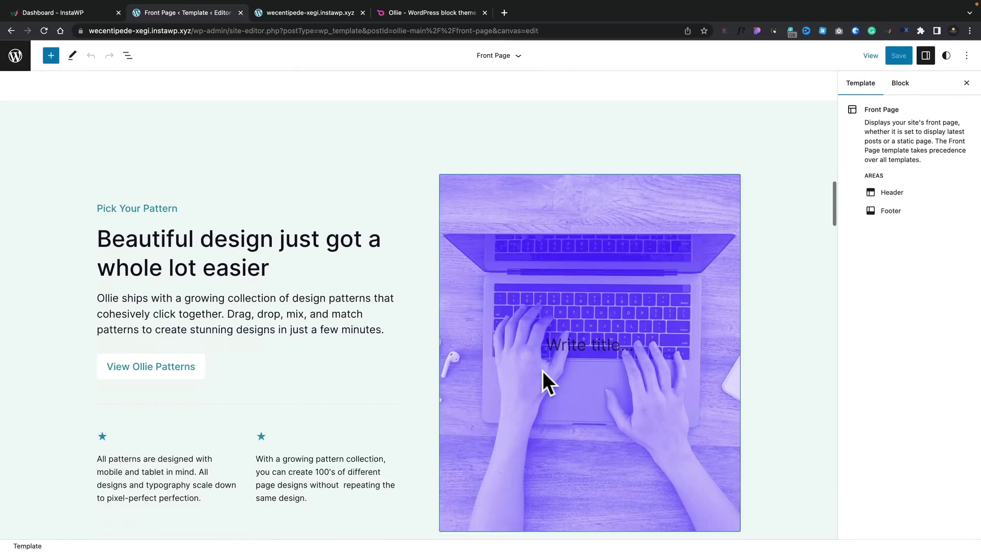
click(310, 13)
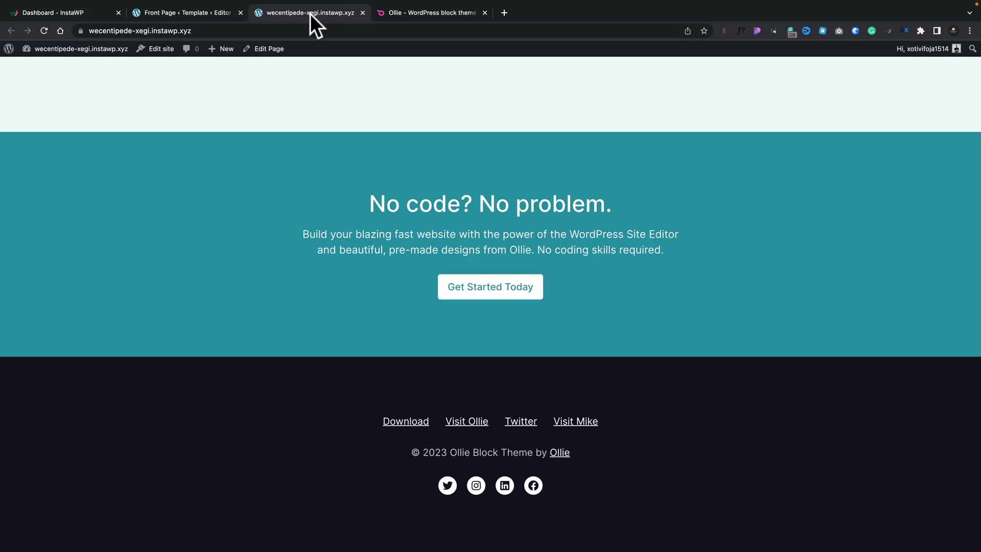
scroll(314, 243, up, 20)
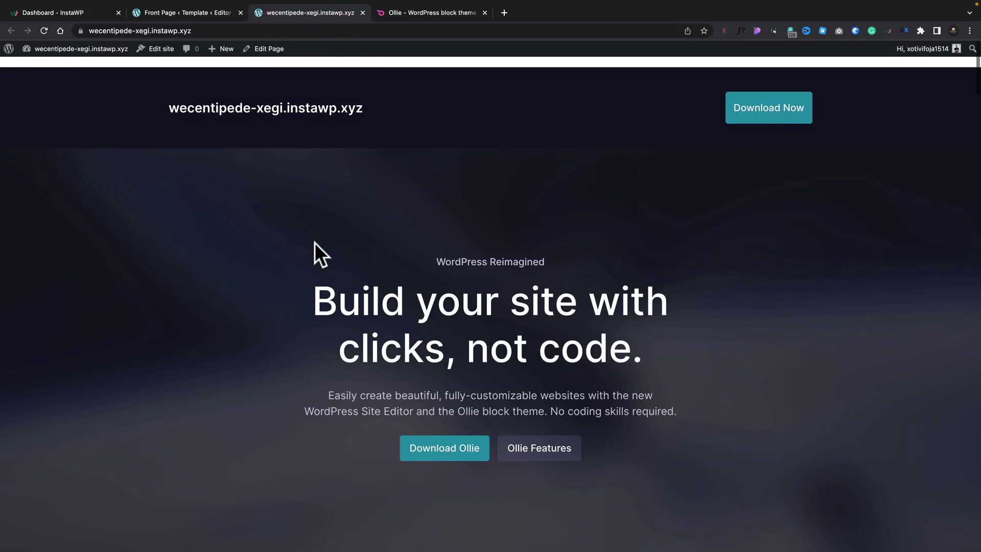
scroll(314, 244, down, 15)
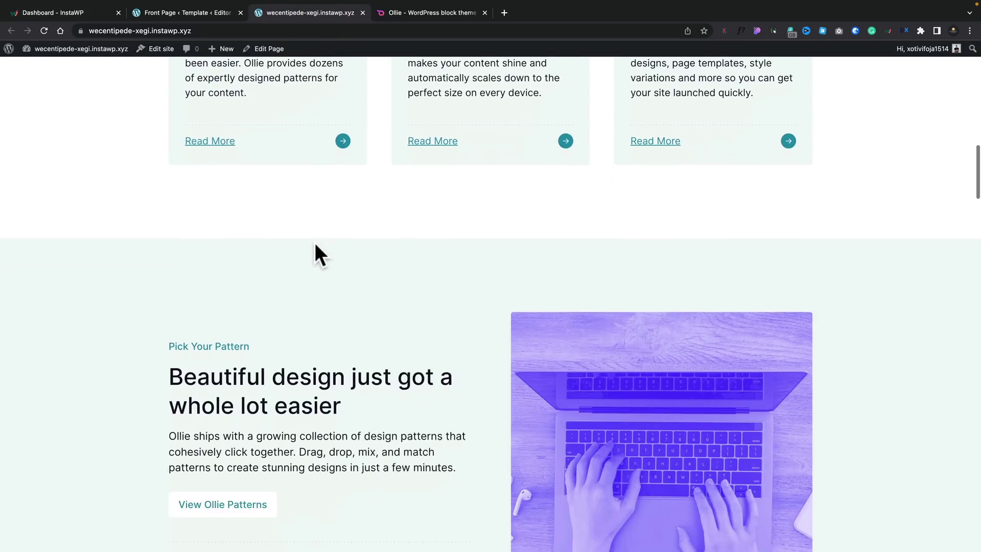
scroll(314, 243, down, 3)
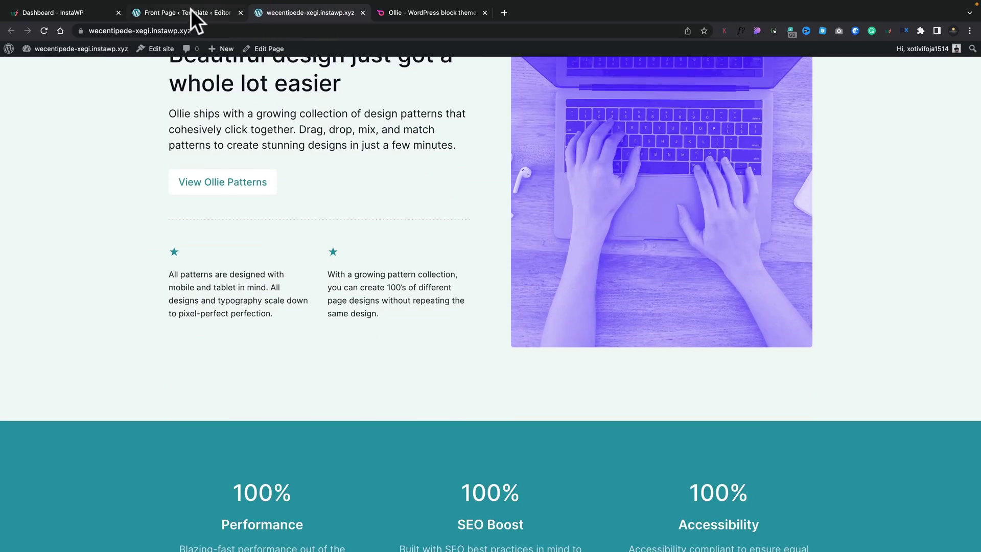
Back in the Front Page template, remove the Cover block from the Group between the Header and Footer
click(191, 11)
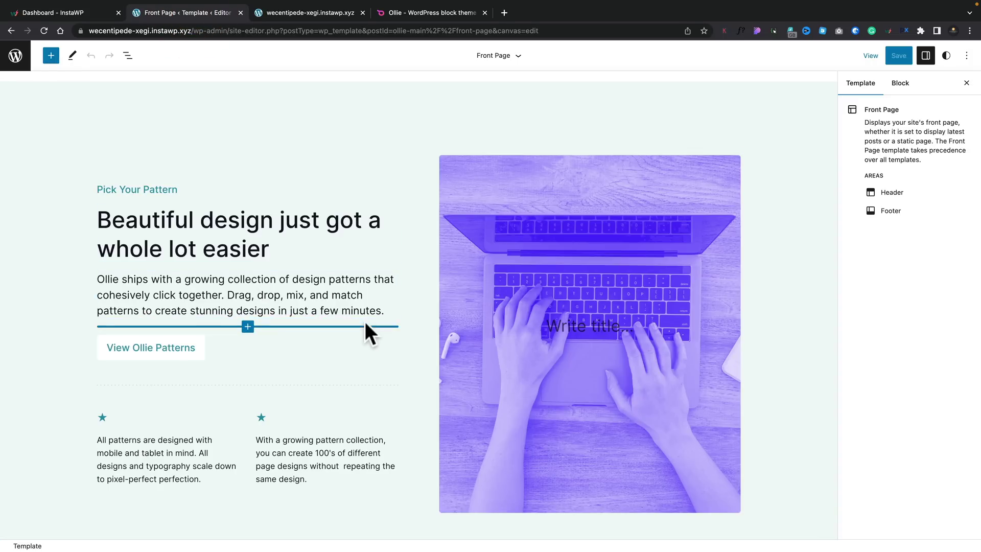
mouse_move(76, 1)
click(132, 86)
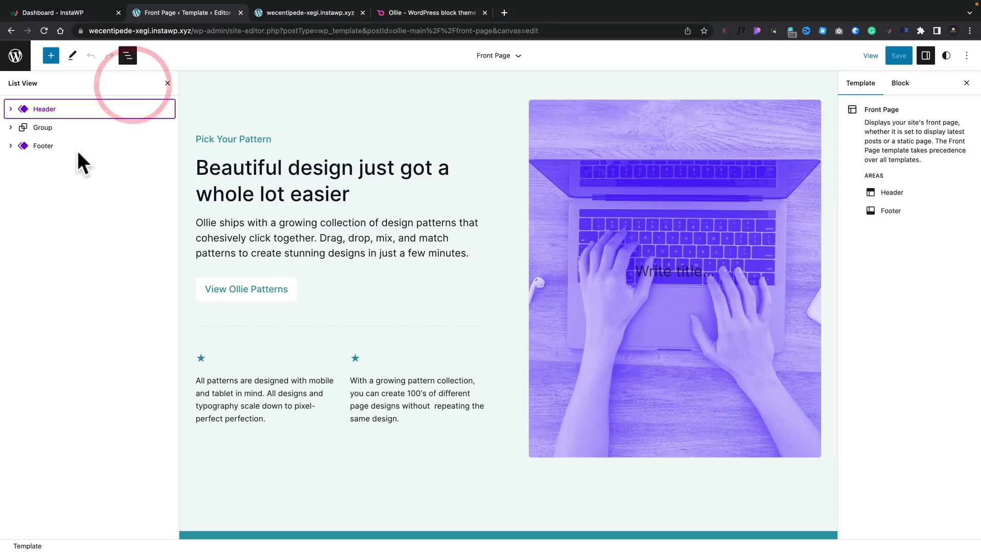
click(36, 128)
click(11, 127)
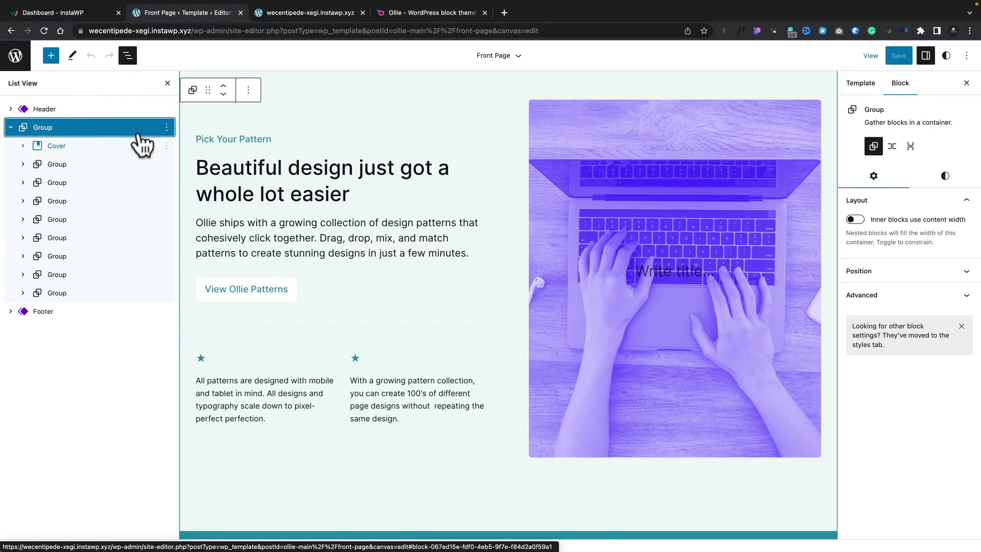
click(57, 147)
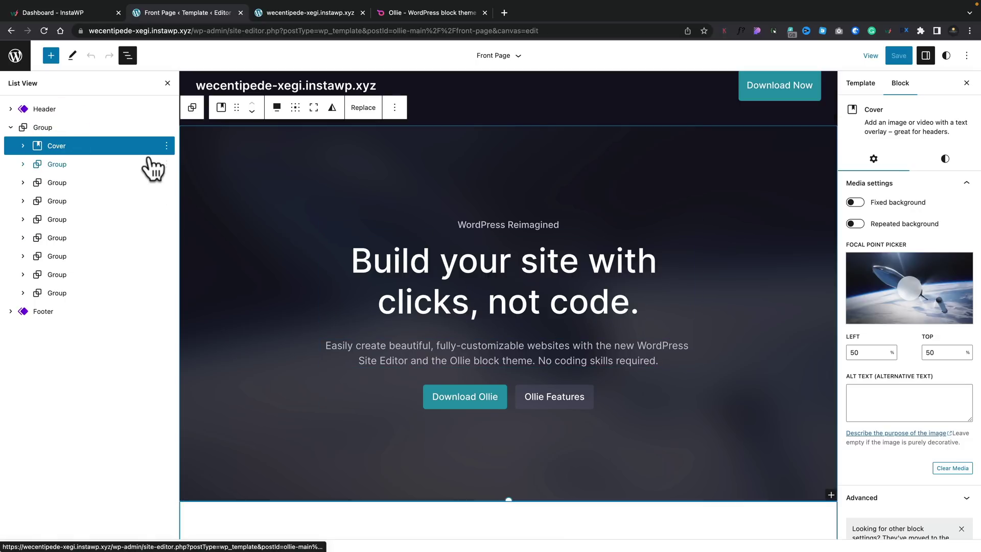
click(166, 146)
click(190, 418)
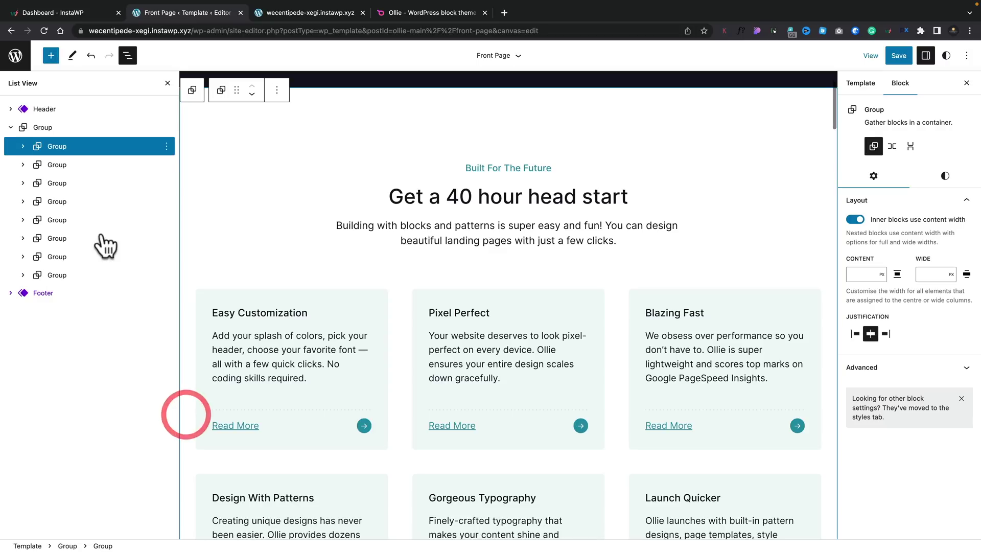
Remove all remaining Group blocks nested inside the main Group of the Front Page template
shift+click(61, 276)
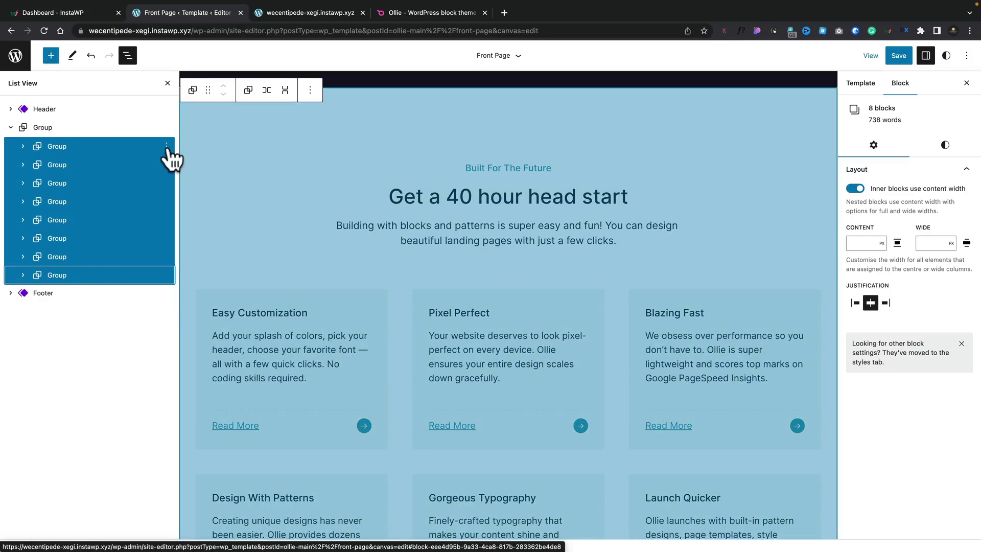
click(167, 146)
click(197, 401)
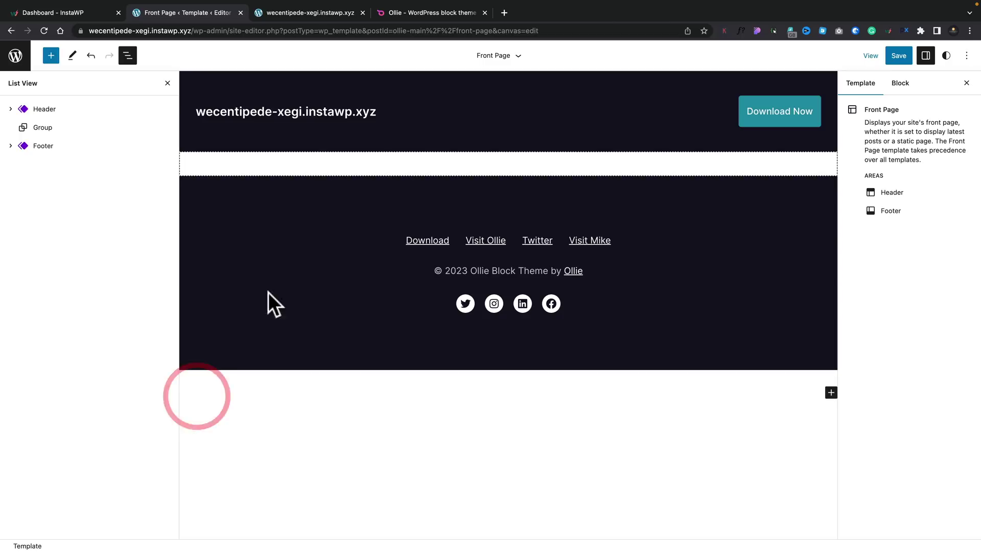
Save the emptied Front Page template and reload the live site to check the homepage
click(897, 57)
click(894, 58)
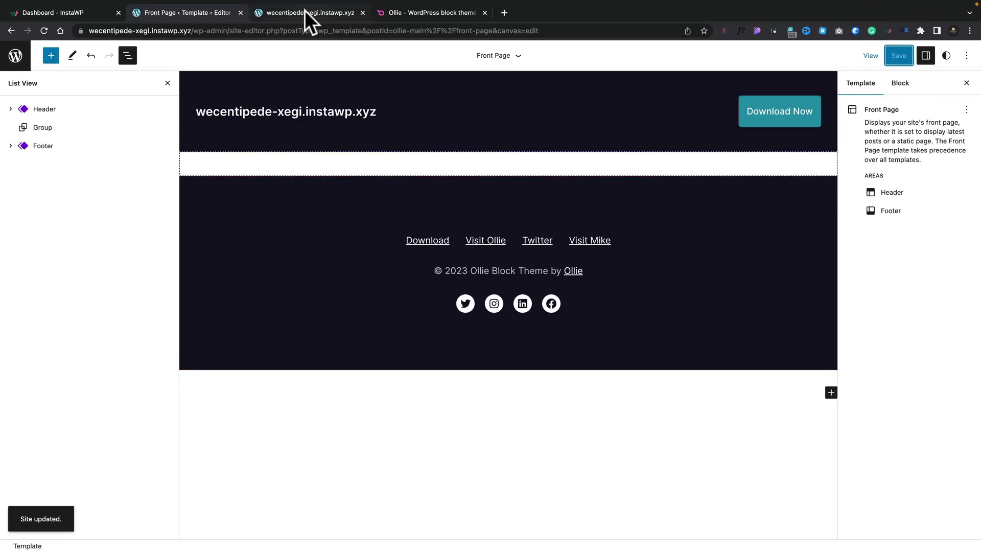
click(305, 10)
click(44, 30)
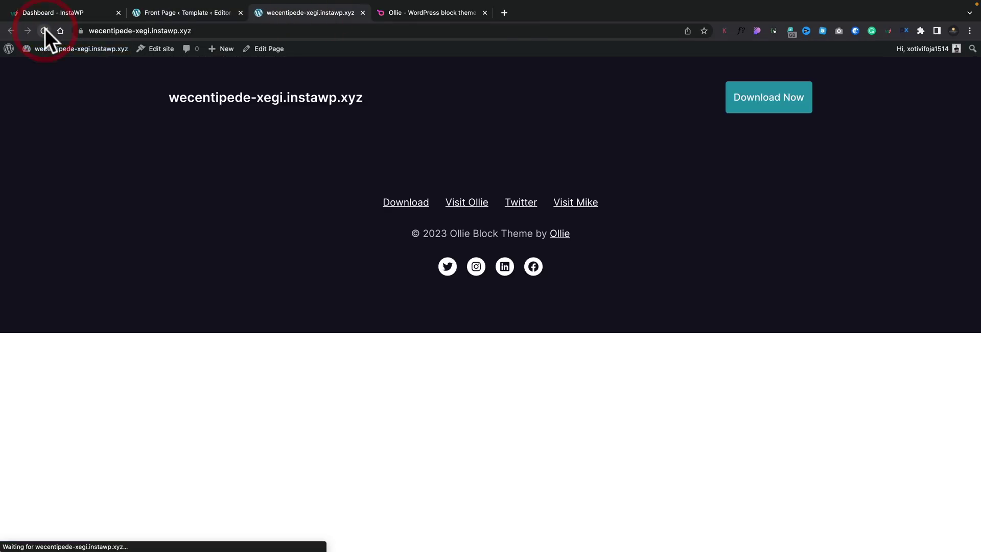